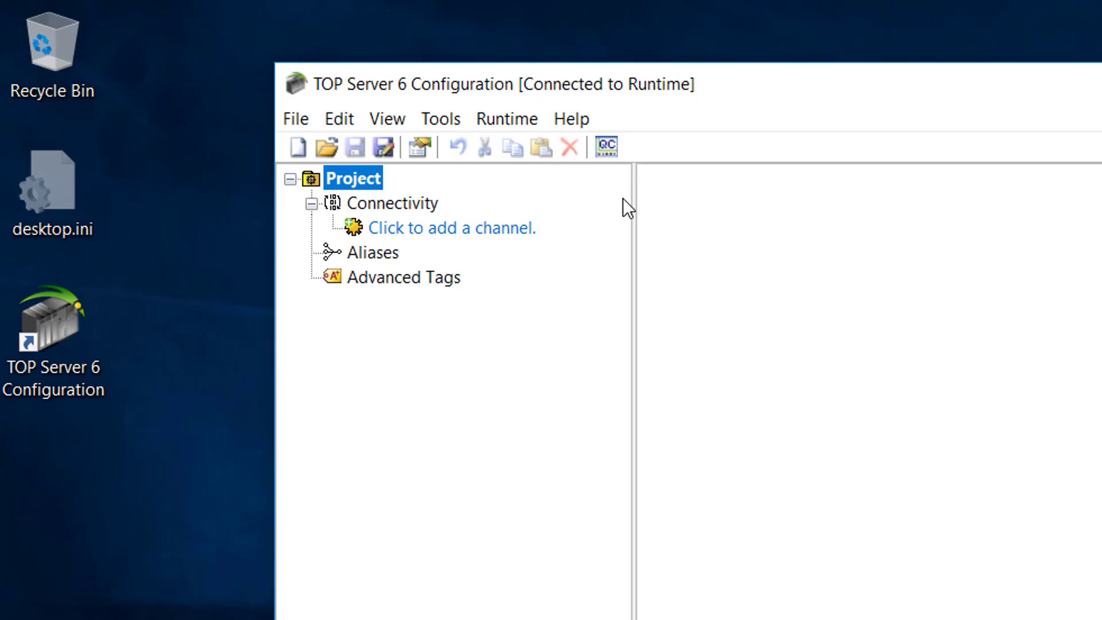
Step: Start a new channel under Connectivity using the Omni Flow Computer driver as the channel type
left_click(413, 229)
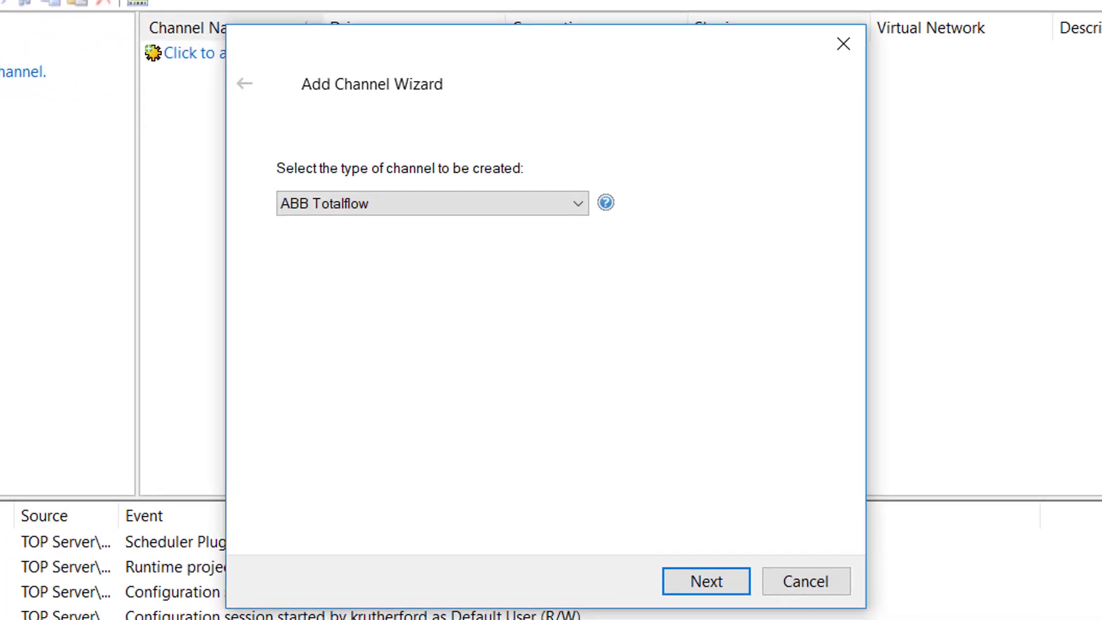
left_click(573, 210)
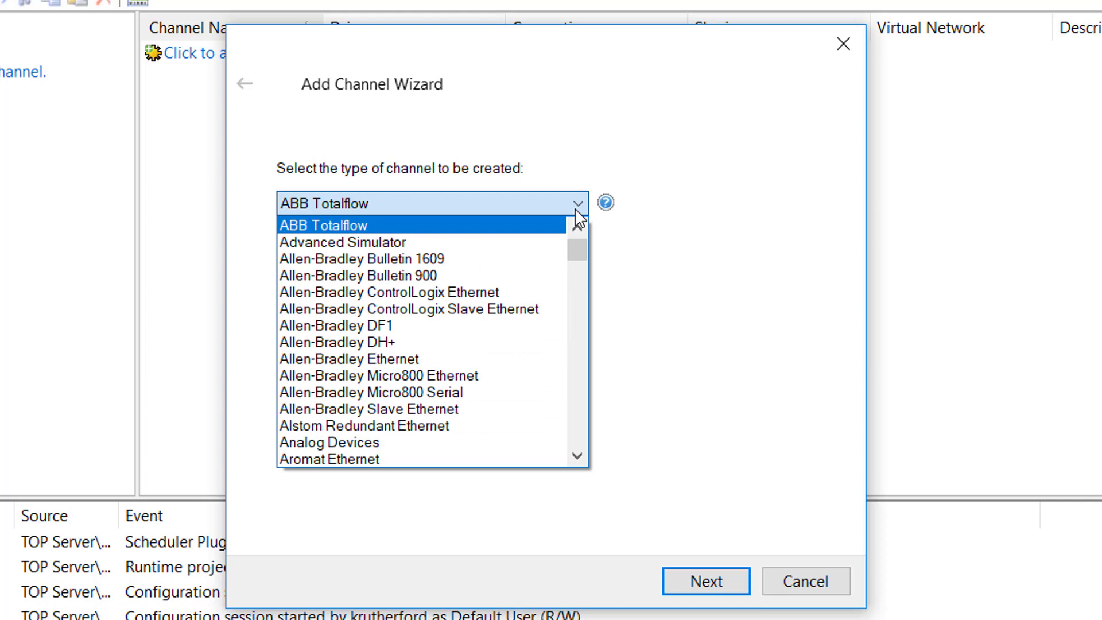
type("omputer")
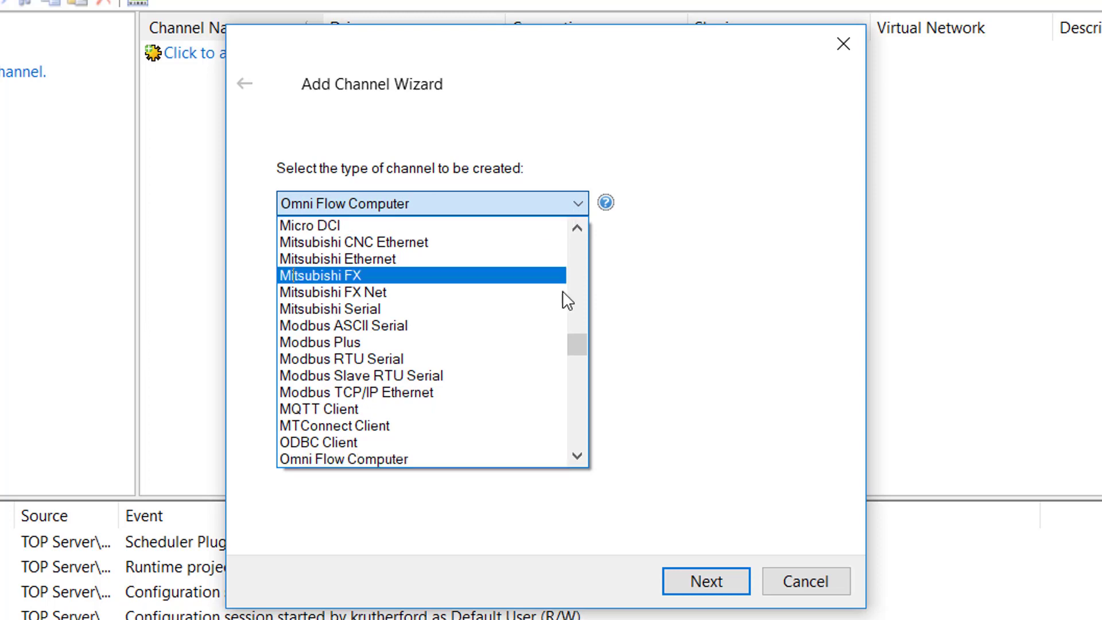
left_click(437, 475)
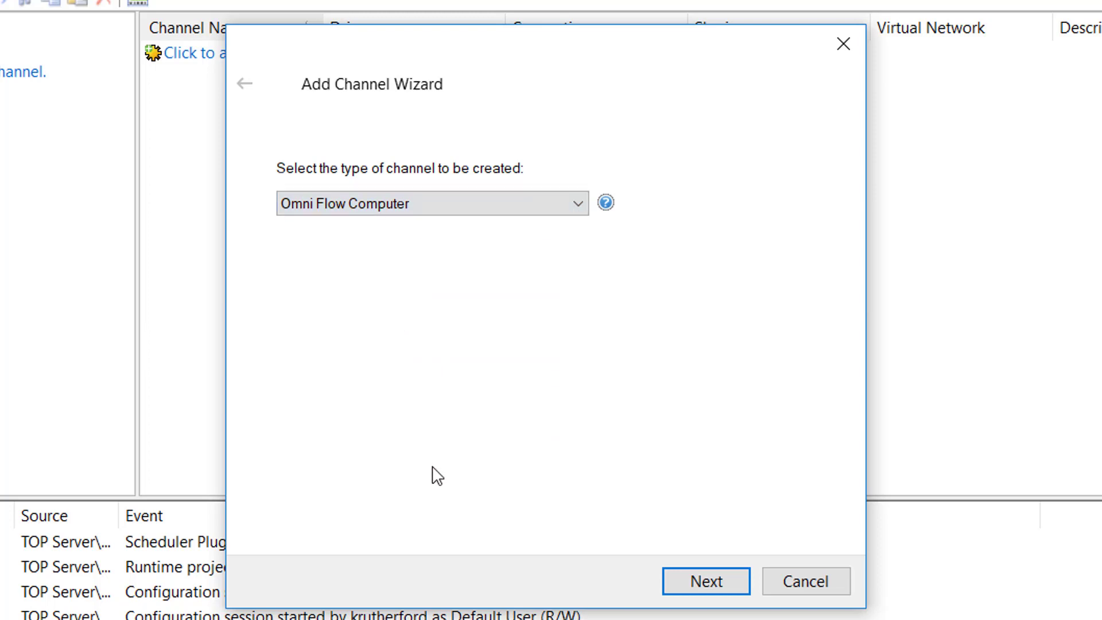
left_click(708, 581)
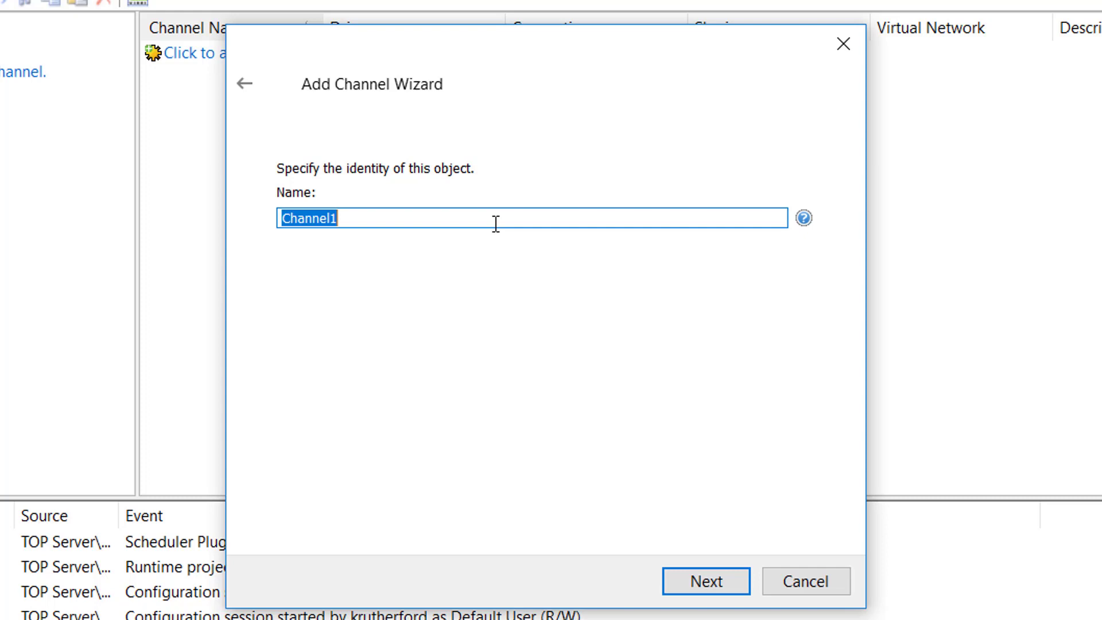
Step: Name the channel Omni_Flow and accept virtual network None with 1 transaction per cycle
type("Omni_Flow")
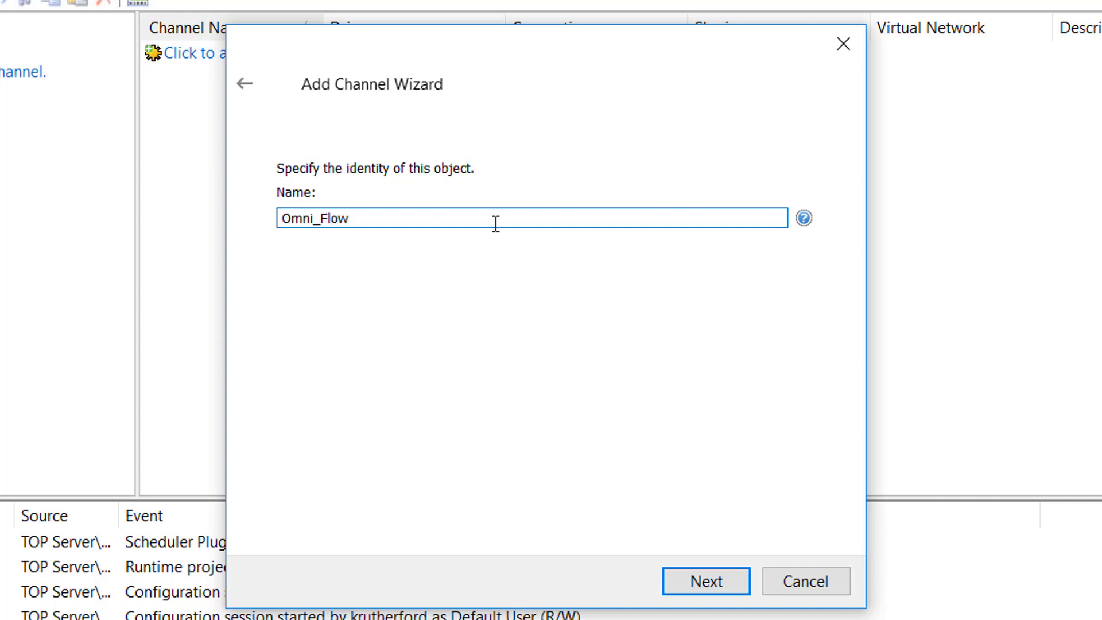
left_click(693, 576)
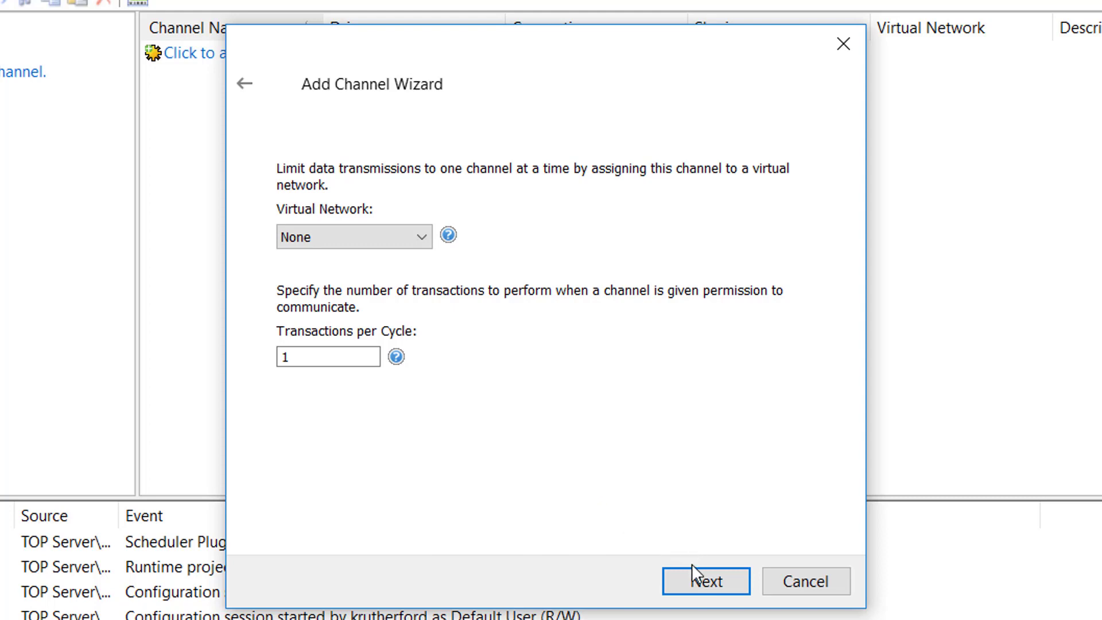
left_click(708, 585)
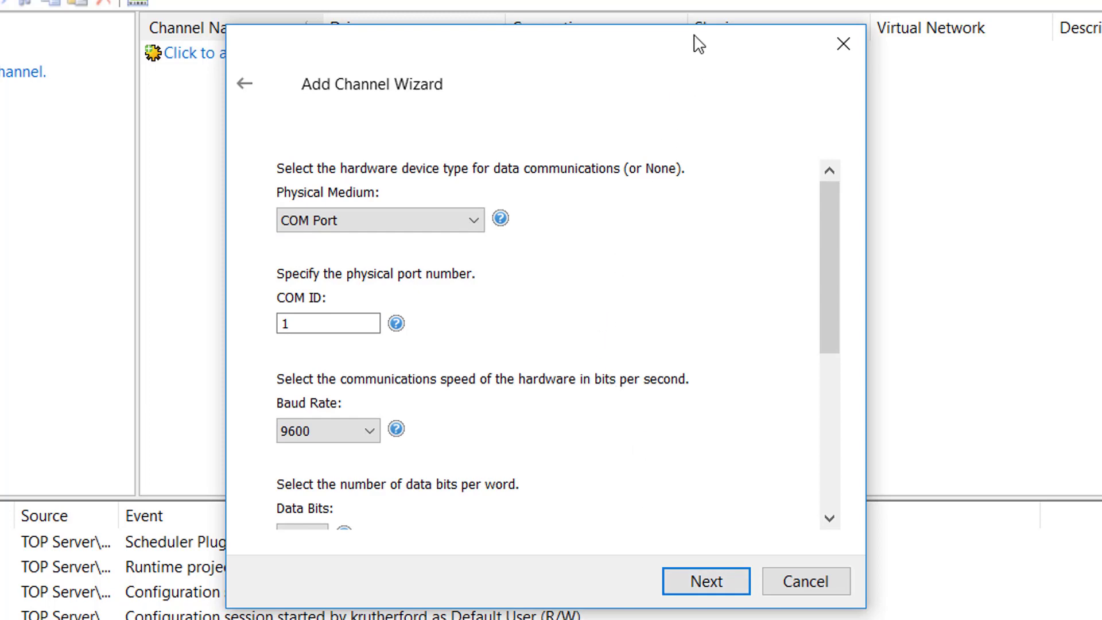
Step: Set the channel's physical medium to Ethernet Encap. and accept the Default network adapter
left_click_drag(693, 25, 693, 0)
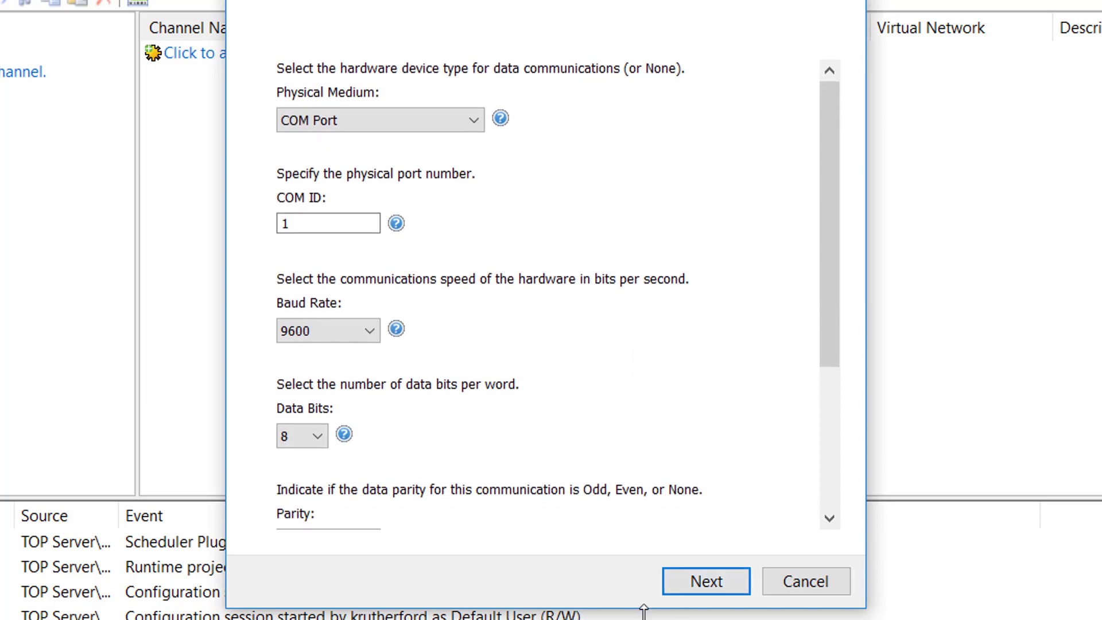
left_click_drag(644, 609, 644, 619)
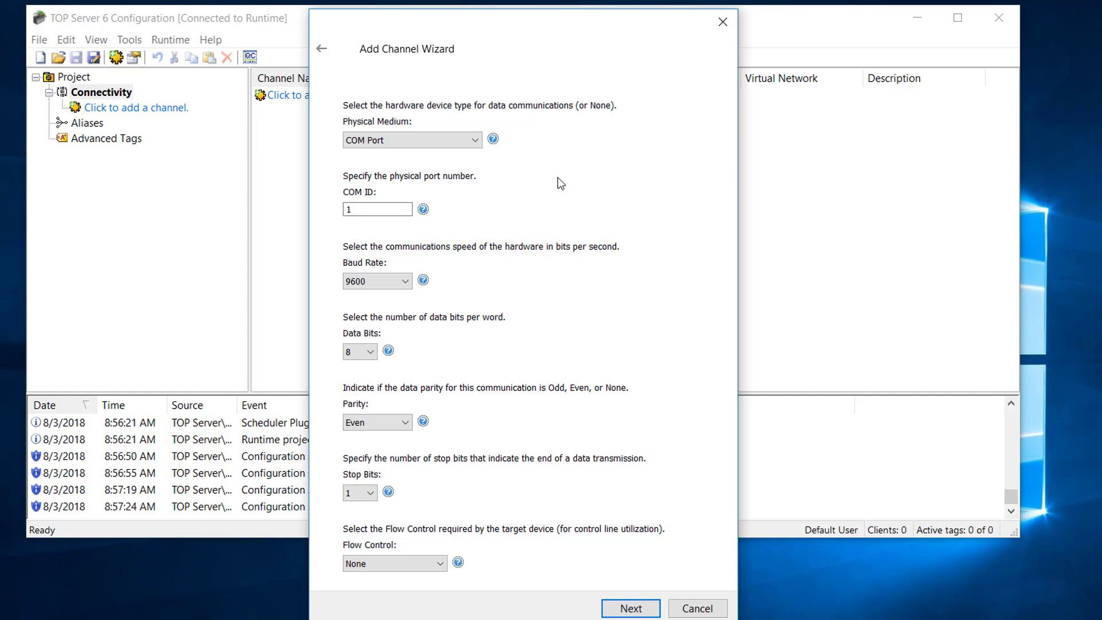
left_click(473, 141)
left_click(426, 177)
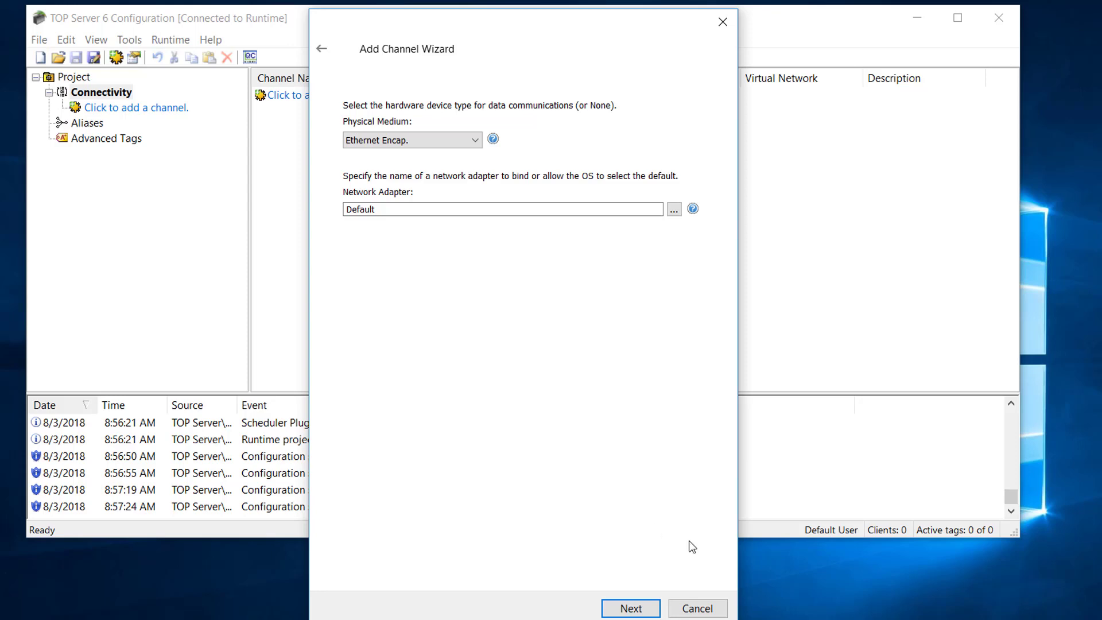
left_click(631, 607)
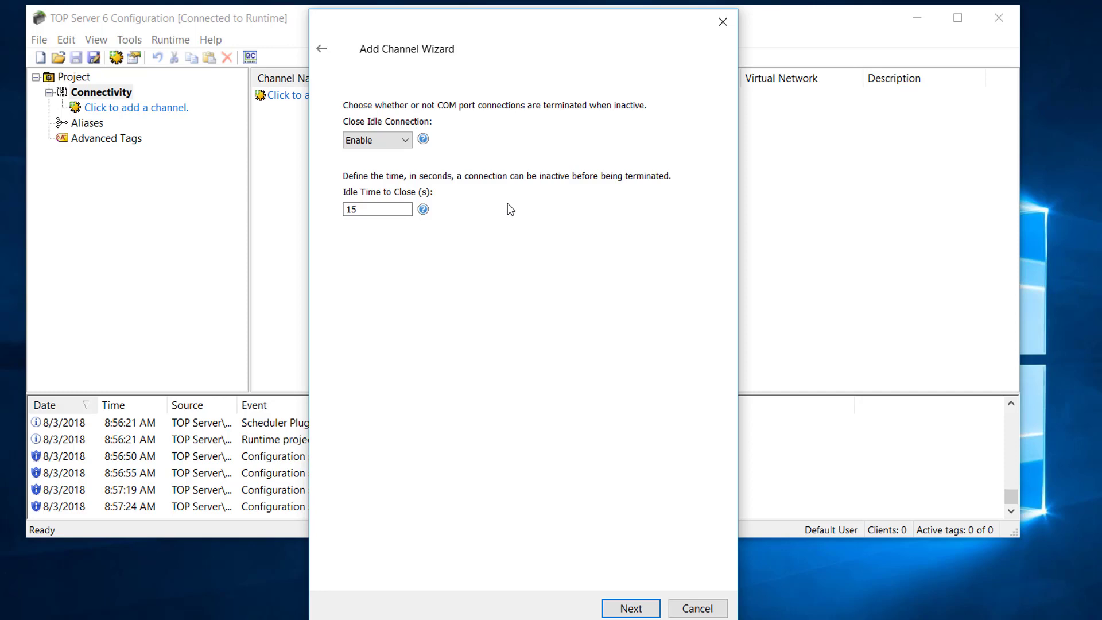
Step: Accept the default idle connection, write optimization, floating-point and inter-device delay settings, and finish creating the channel
left_click(631, 607)
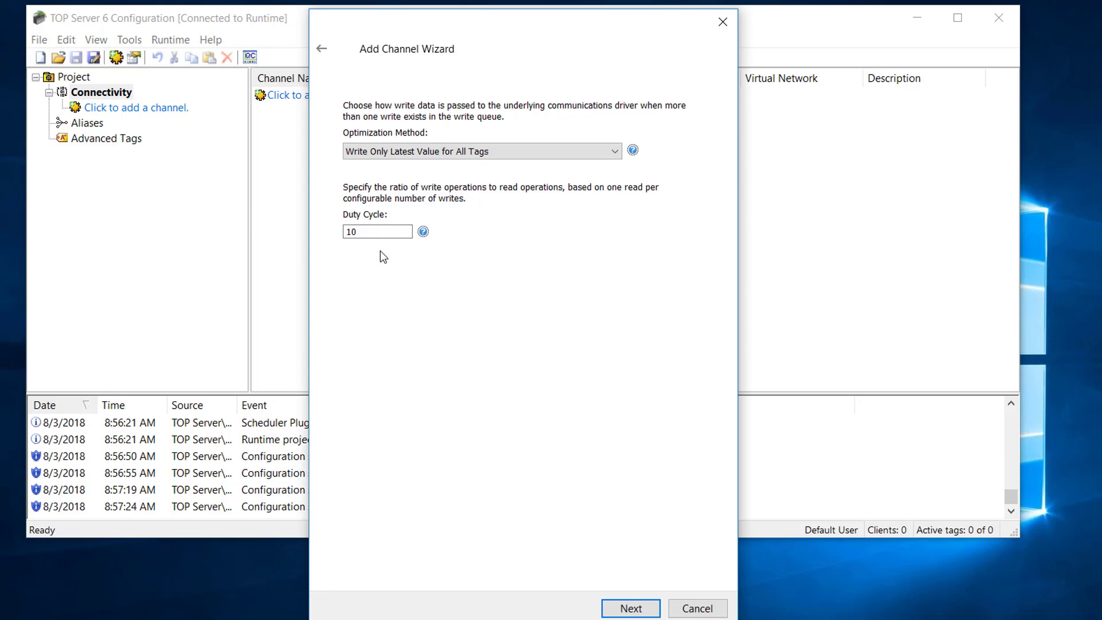
left_click(377, 232)
left_click(629, 608)
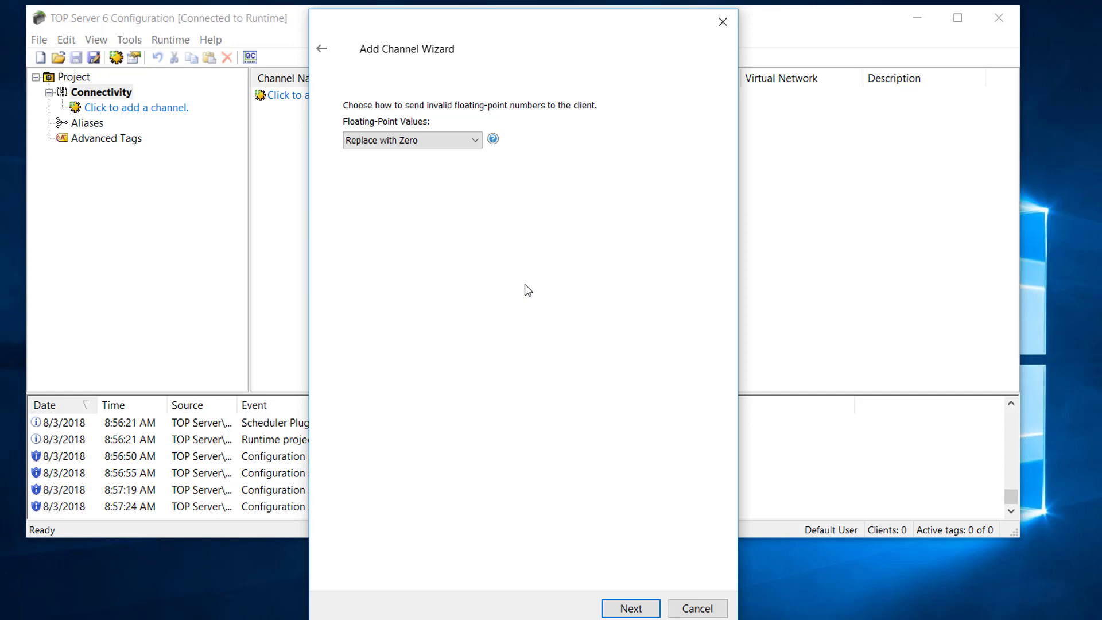
left_click(630, 608)
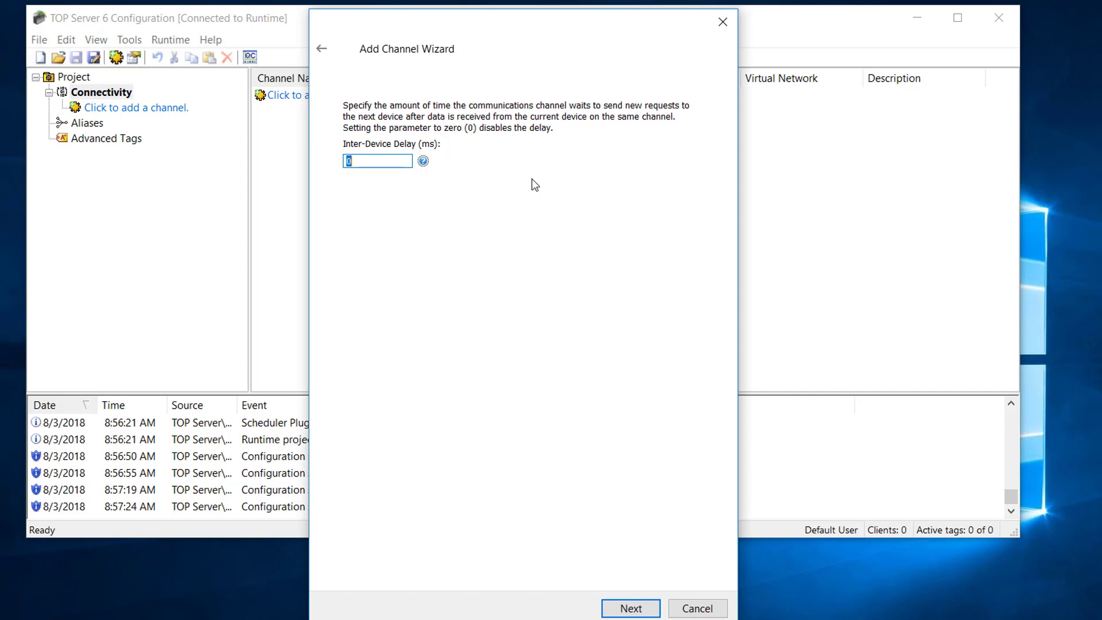
left_click(641, 609)
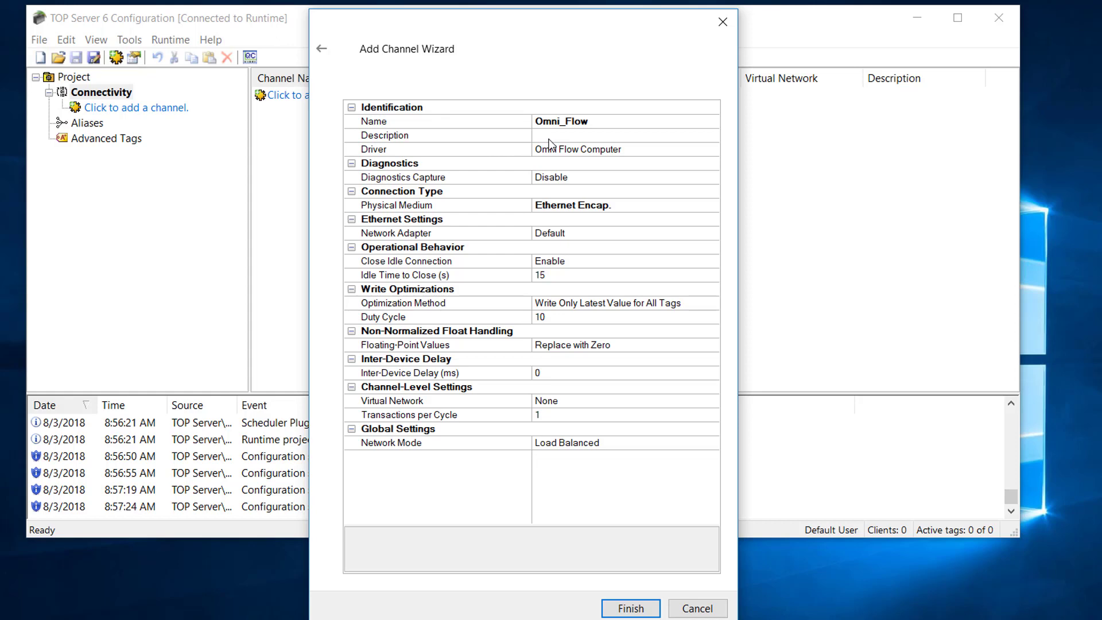
left_click(595, 119)
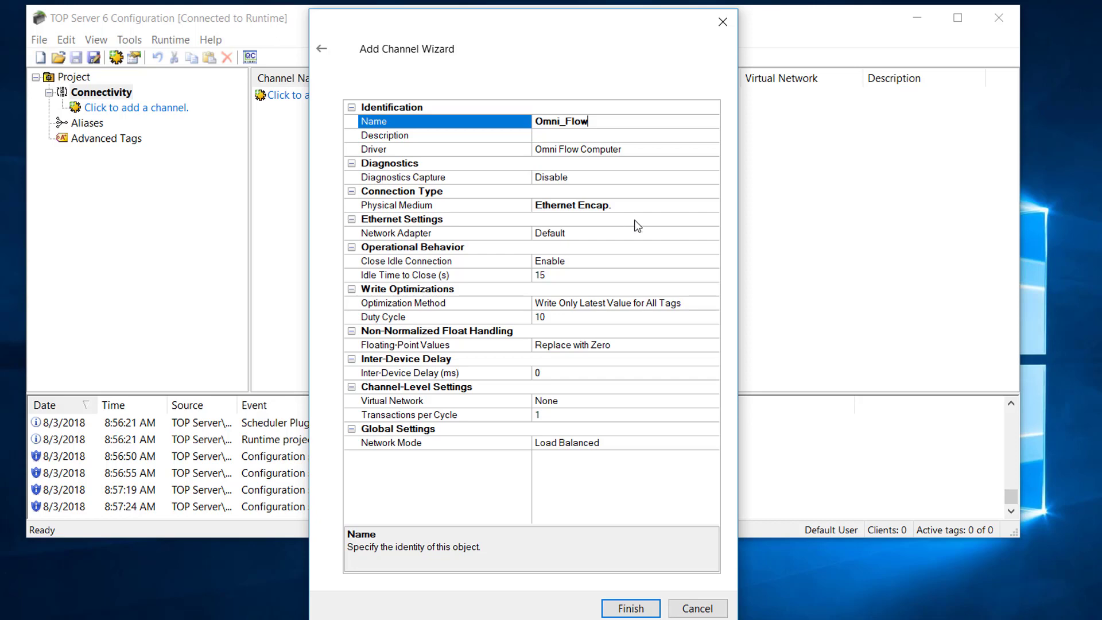
left_click(631, 608)
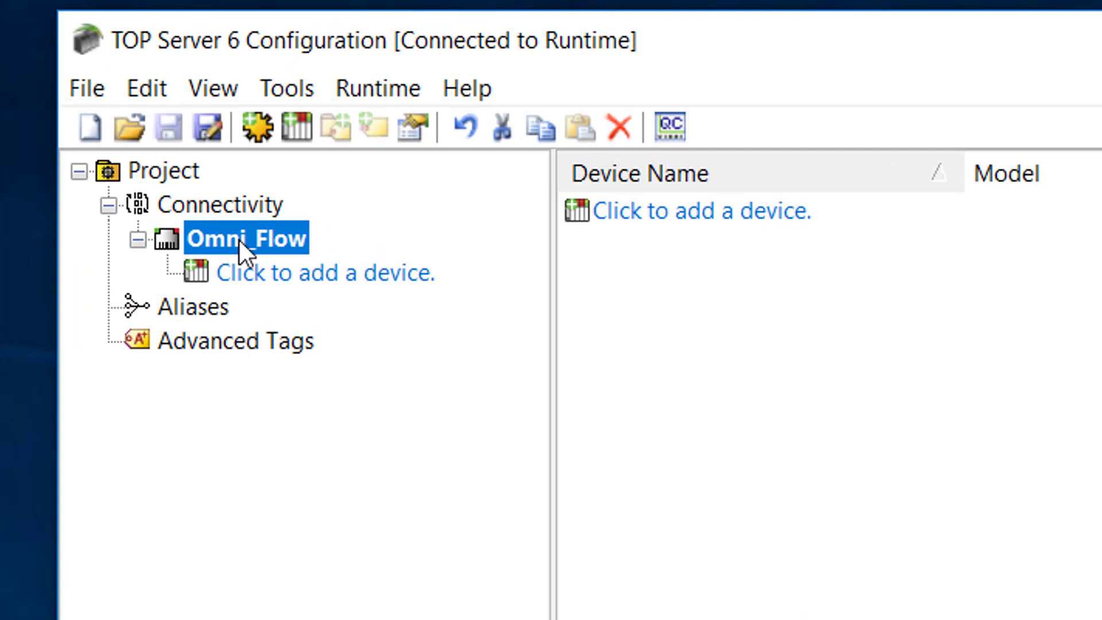
Step: Add a device named FC1 to the Omni_Flow channel with the Omni (Gas Firmware) model
left_click(281, 279)
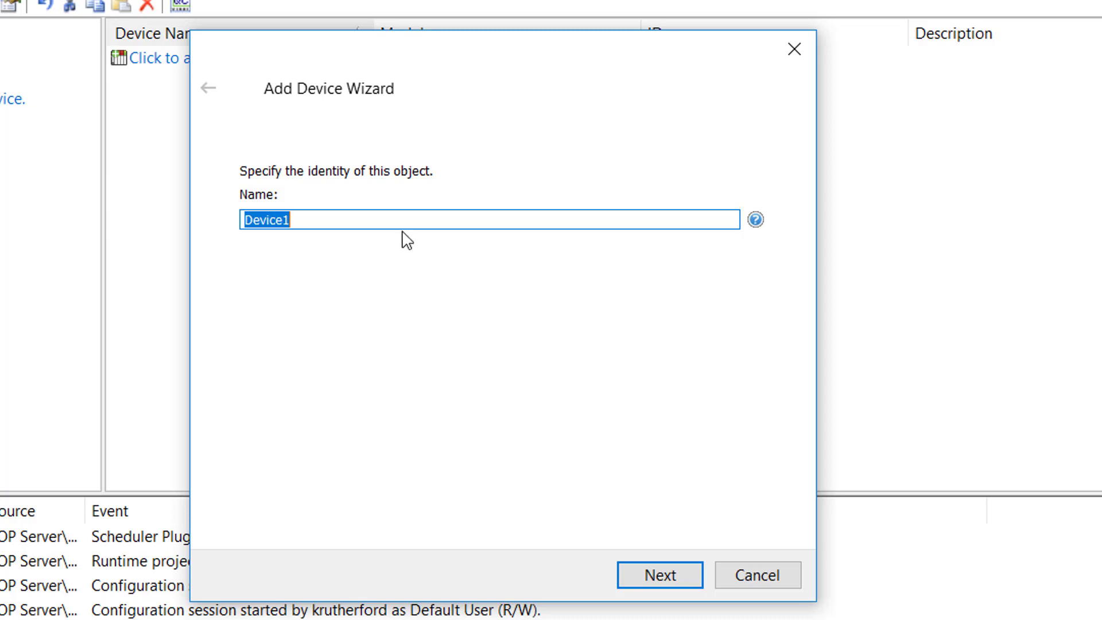
type("FC1")
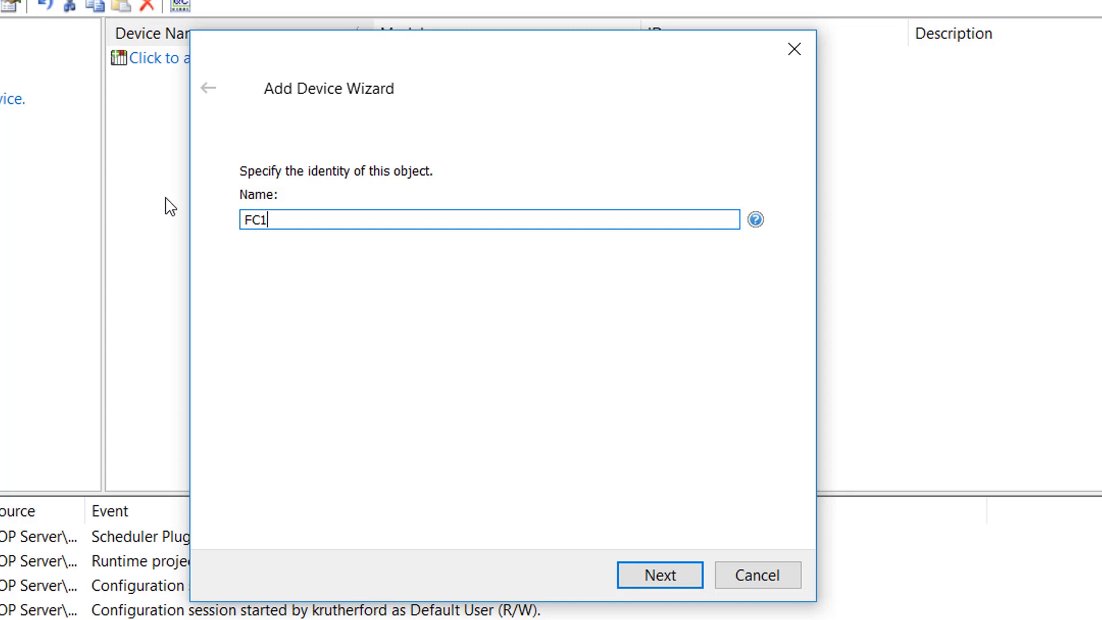
left_click(651, 576)
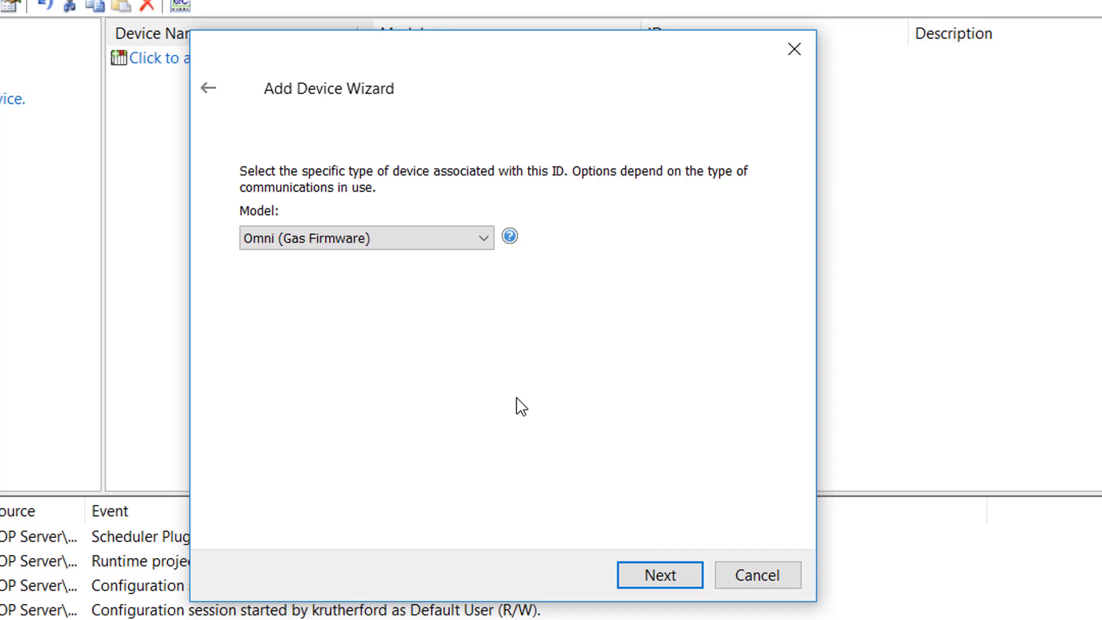
left_click(489, 242)
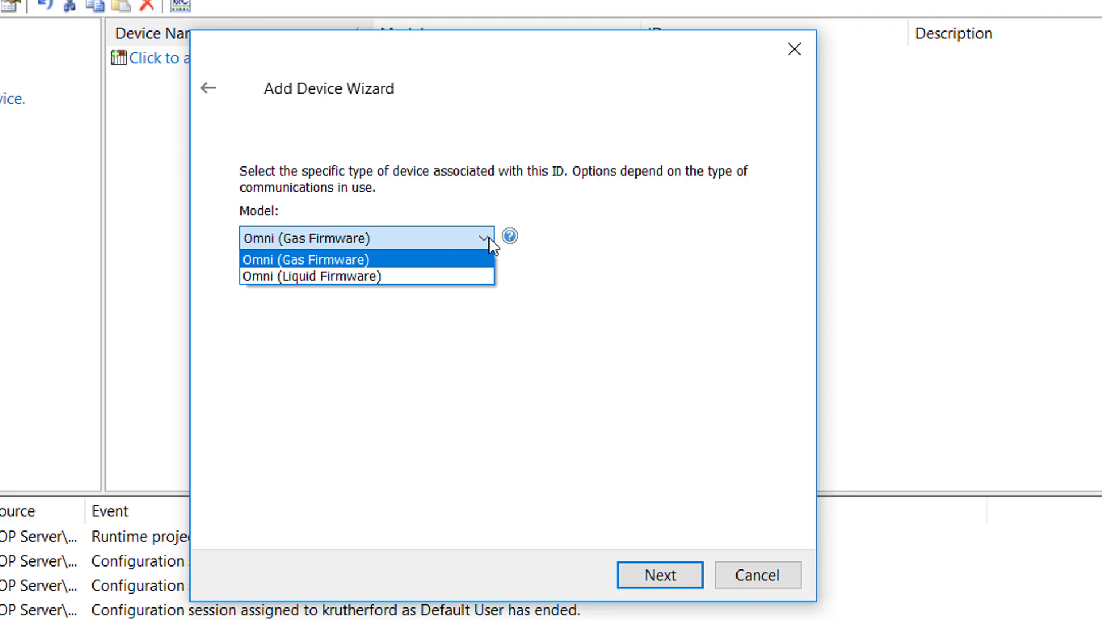
left_click(392, 261)
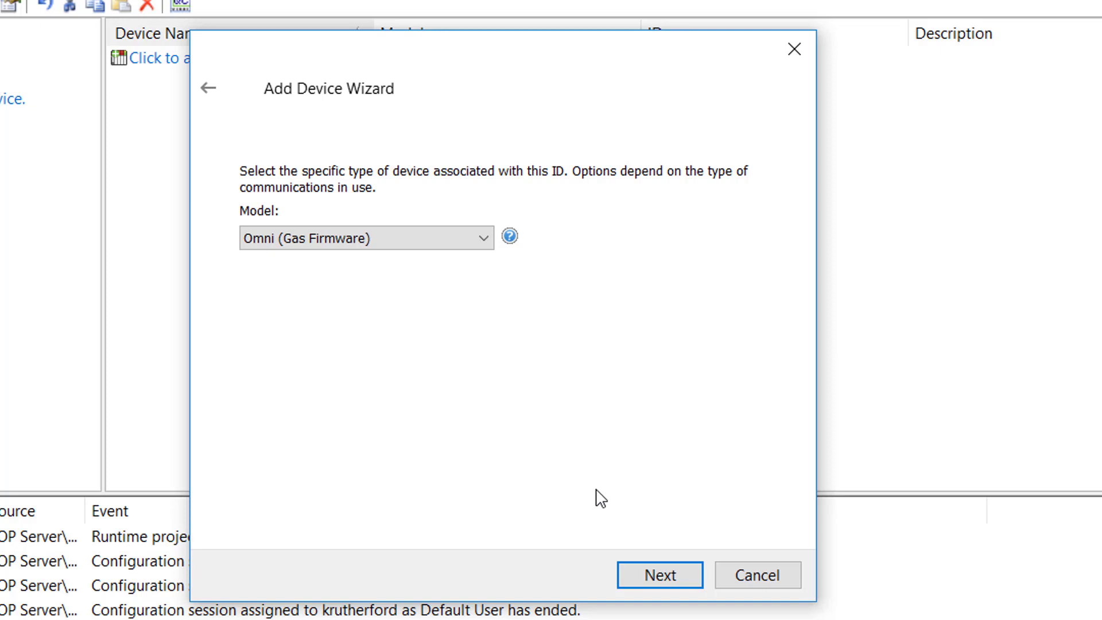
left_click(677, 582)
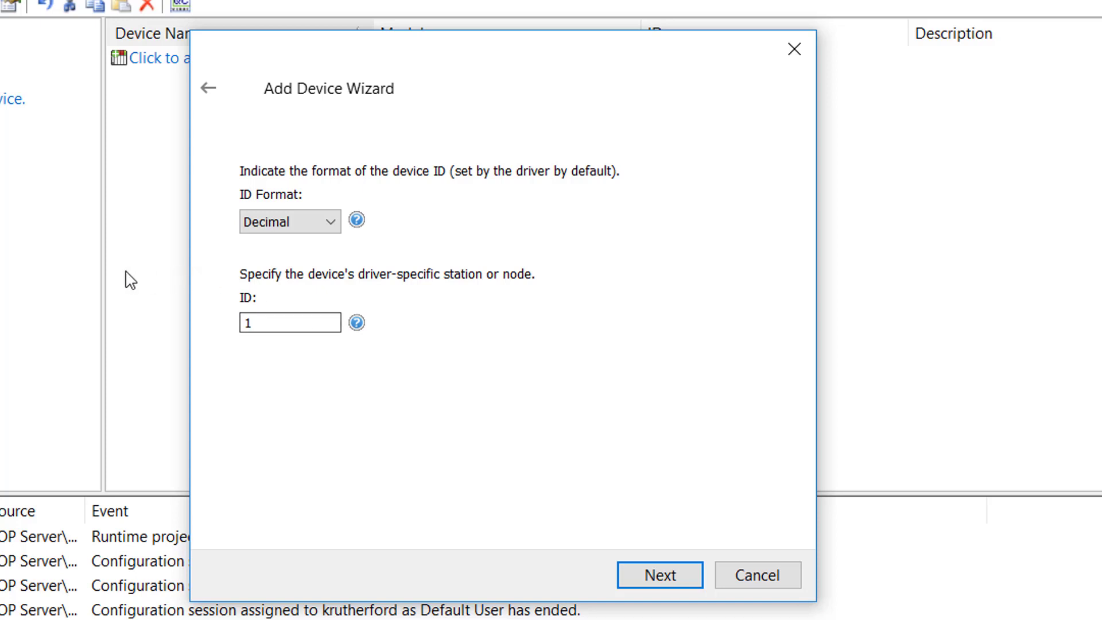
Step: Accept Decimal ID format with ID 1, and Respect Client-Specified Scan Rate with initial updates from cache disabled
left_click(335, 230)
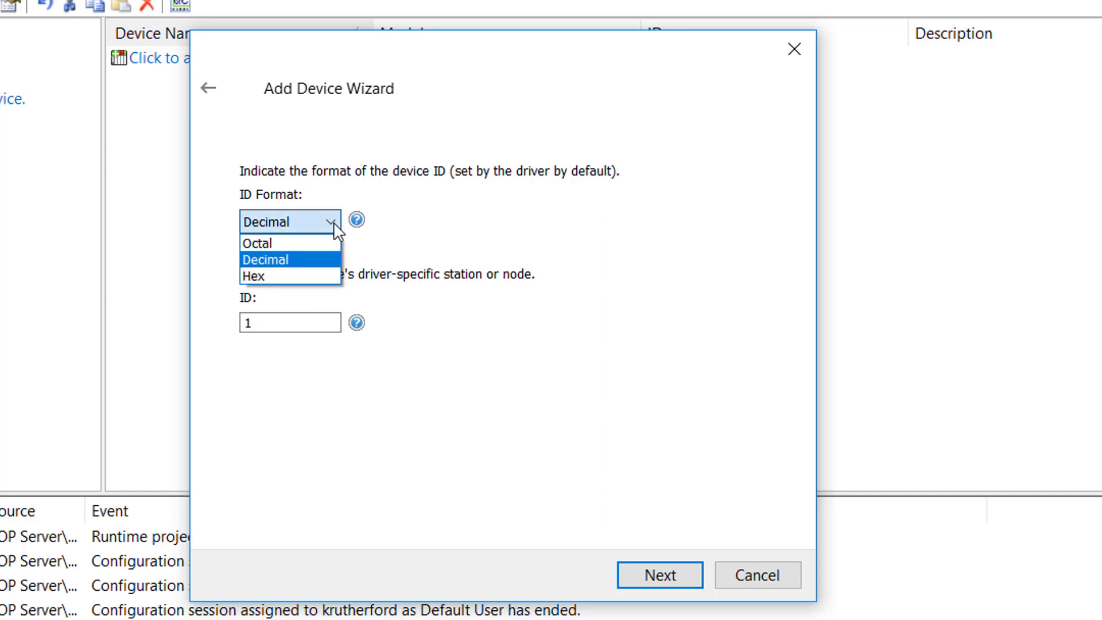
left_click(336, 232)
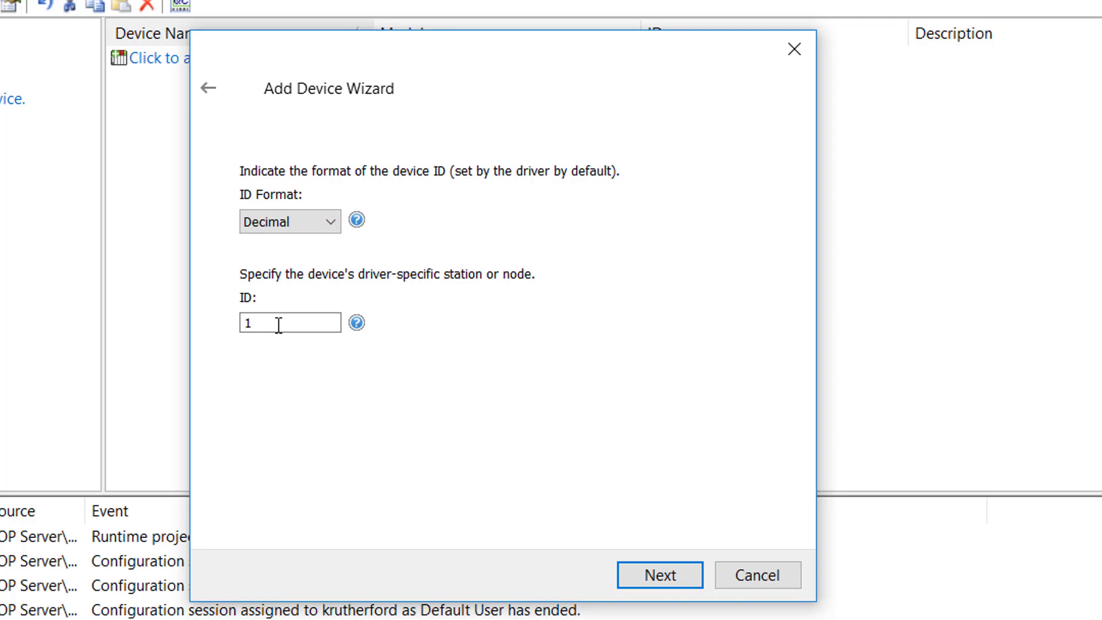
left_click(664, 574)
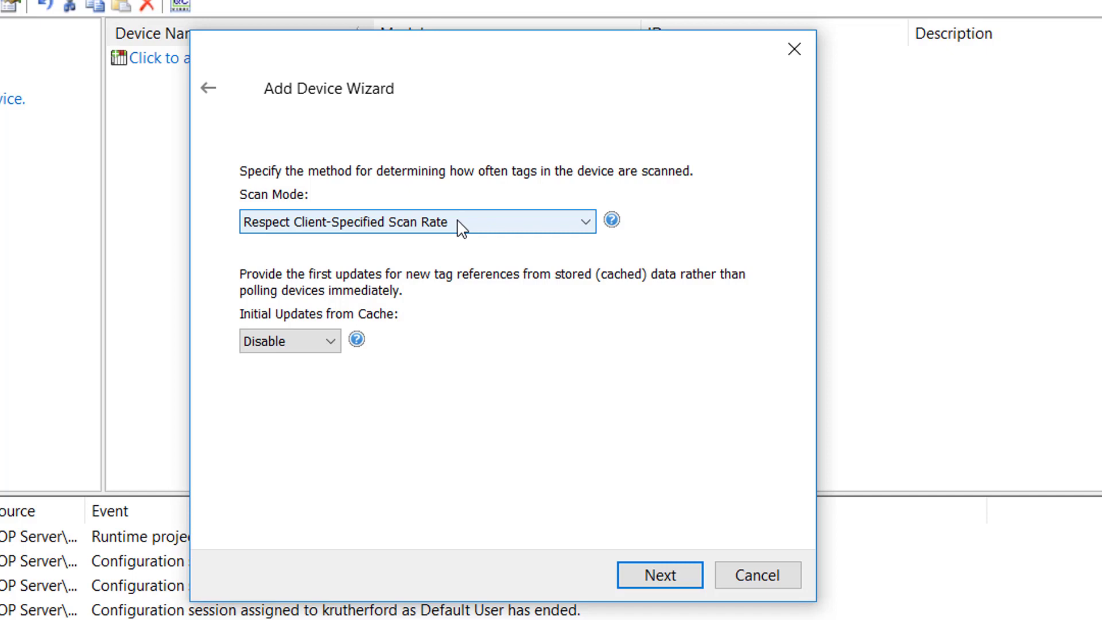
left_click(494, 224)
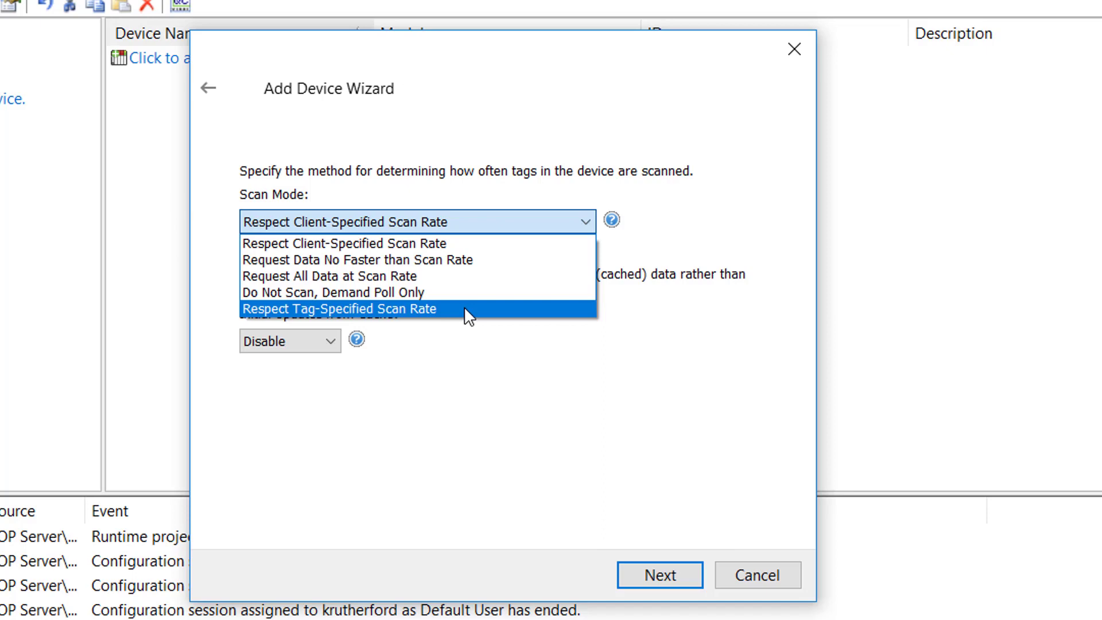
left_click(636, 350)
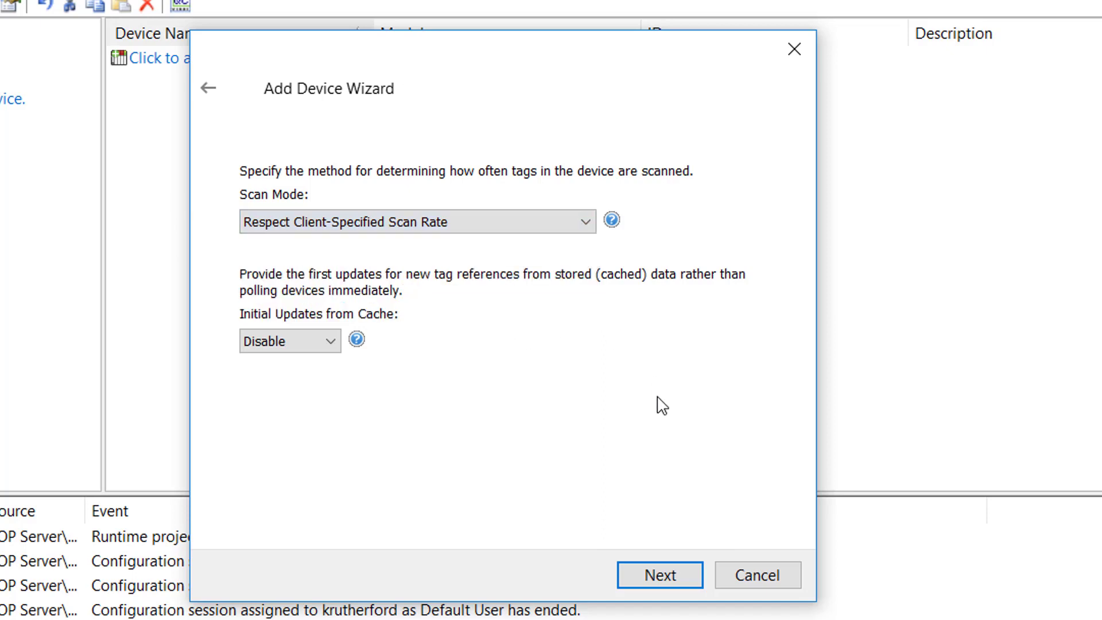
left_click(647, 581)
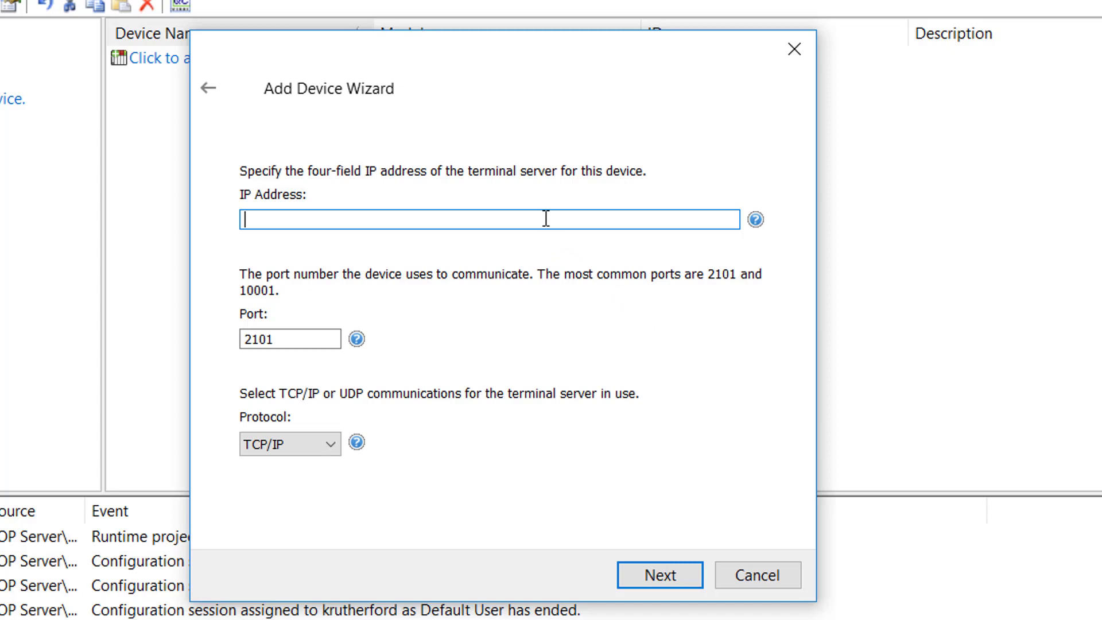
Step: Set the device's IP address to 192.168.11.50 and accept port 2101 with the TCP/IP protocol
type("192.168.11.50")
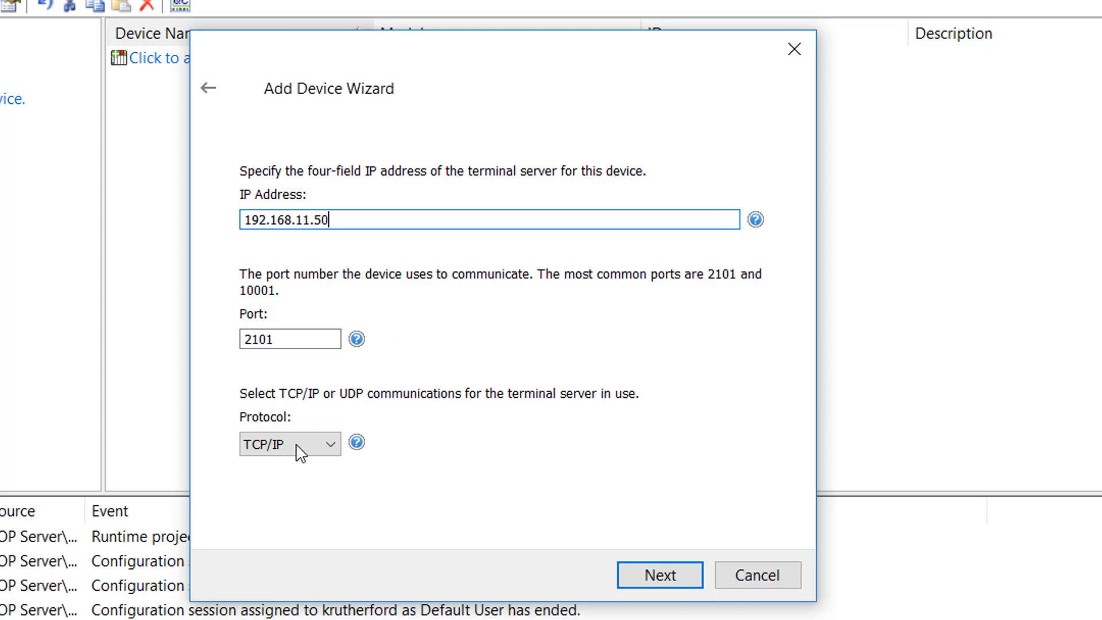
left_click(313, 447)
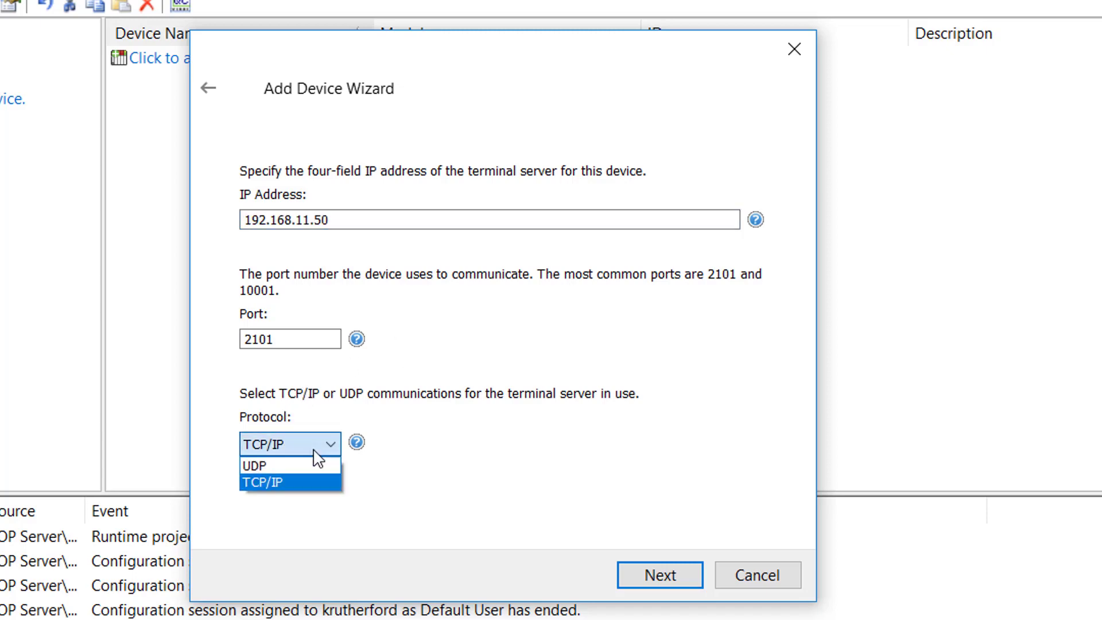
left_click(314, 450)
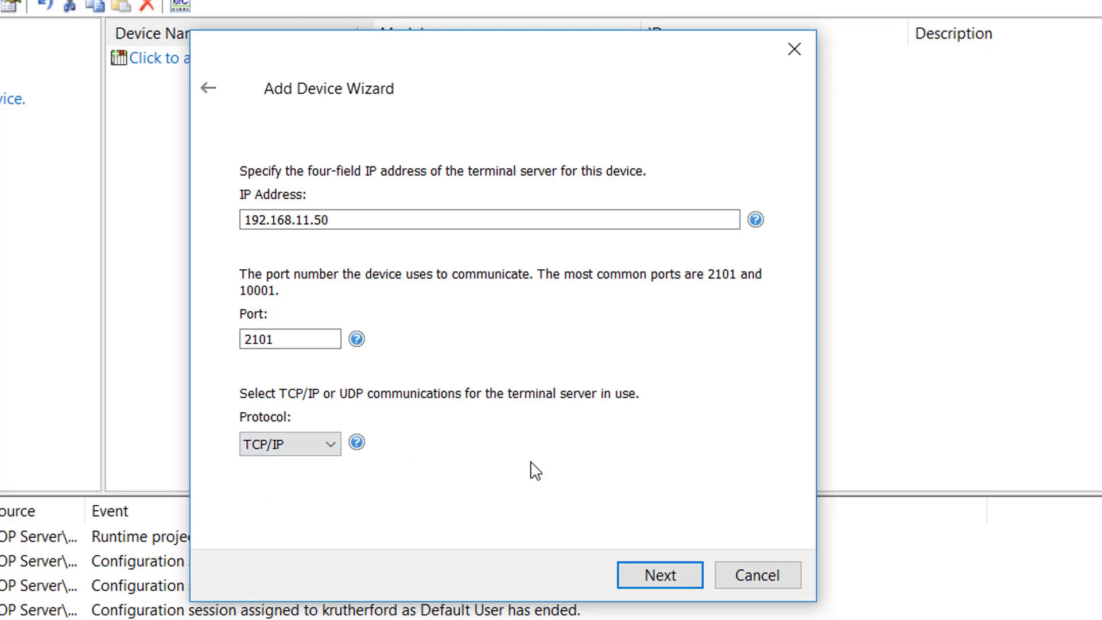
left_click(659, 577)
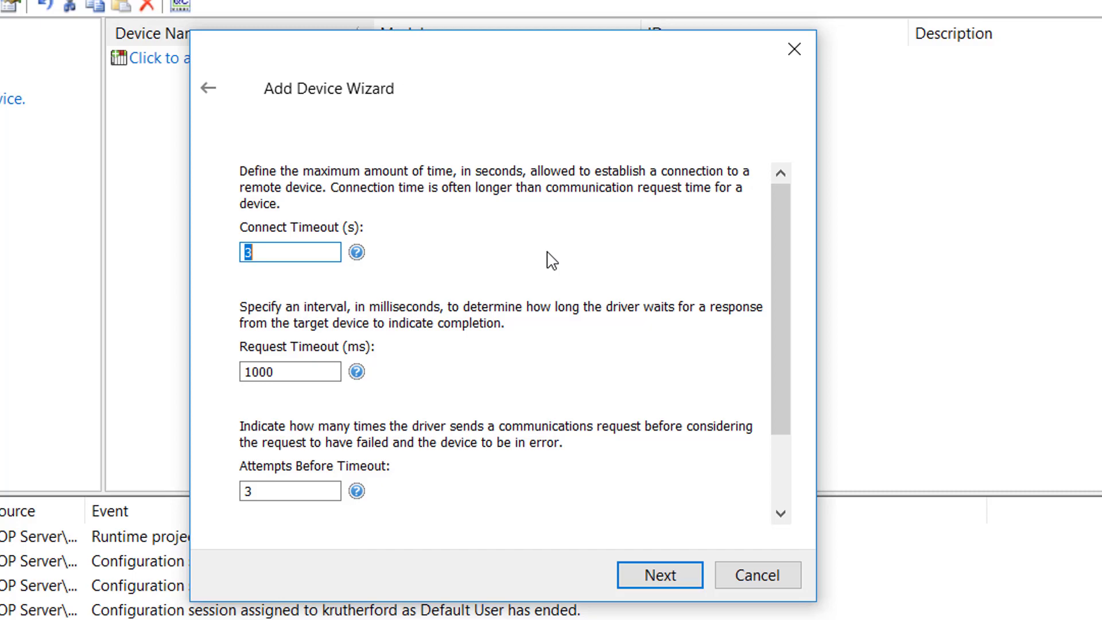
Step: Accept a 3 s connect timeout, 1000 ms request timeout, 3 attempts before timeout and 0 ms inter-request delay
left_click_drag(539, 30, 538, 0)
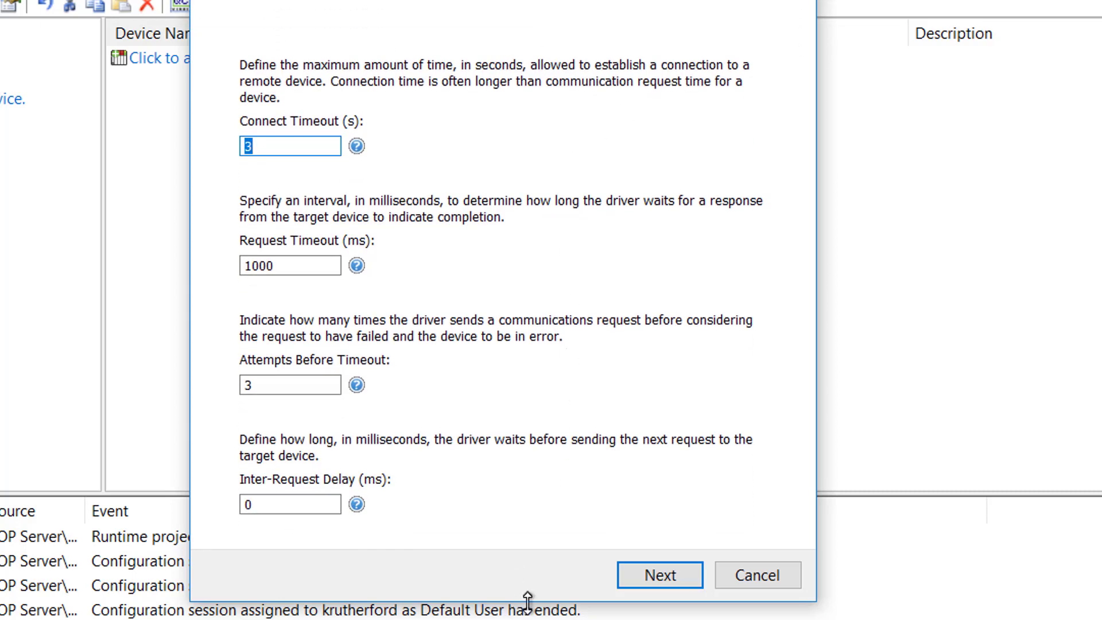
left_click_drag(523, 599, 529, 615)
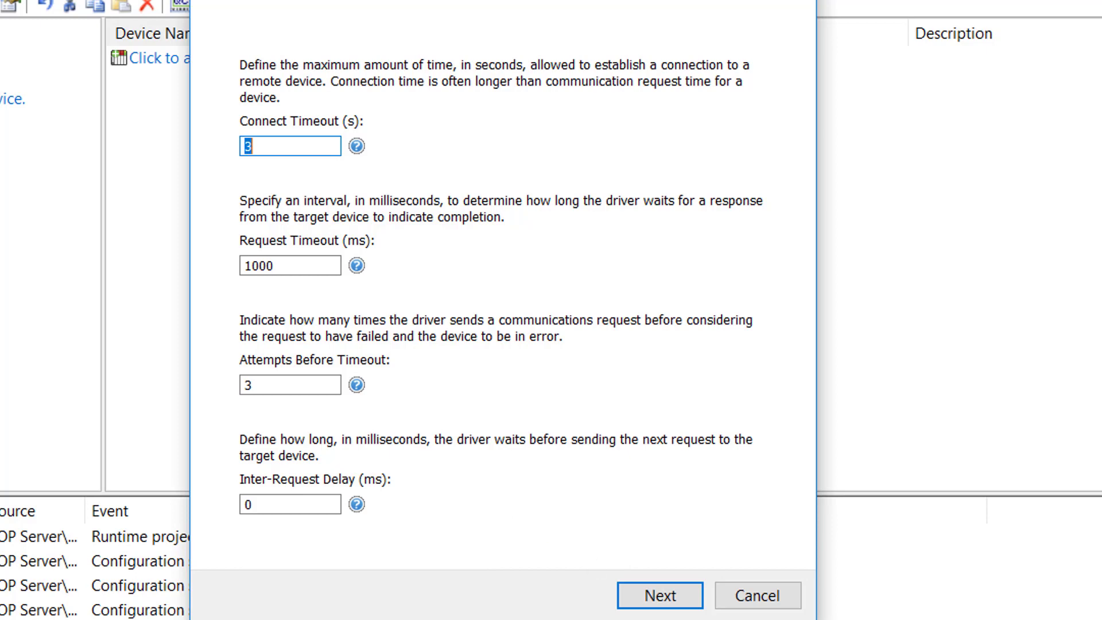
left_click(657, 594)
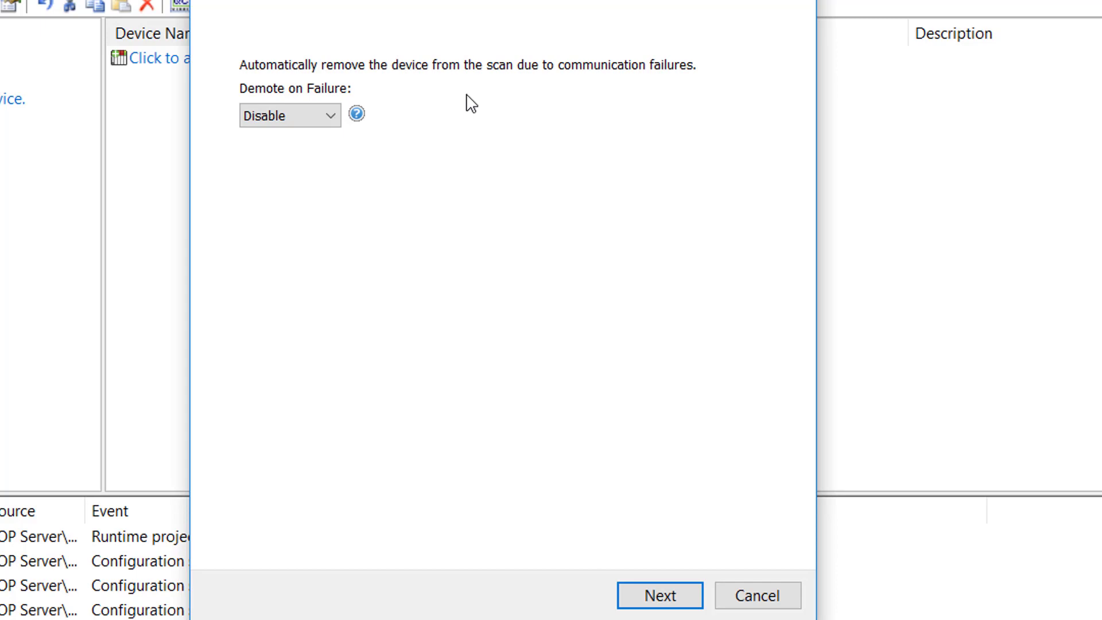
Step: Enable Demote on Failure and set Discard Requests when Demoted to Enable
left_click(333, 118)
left_click(319, 153)
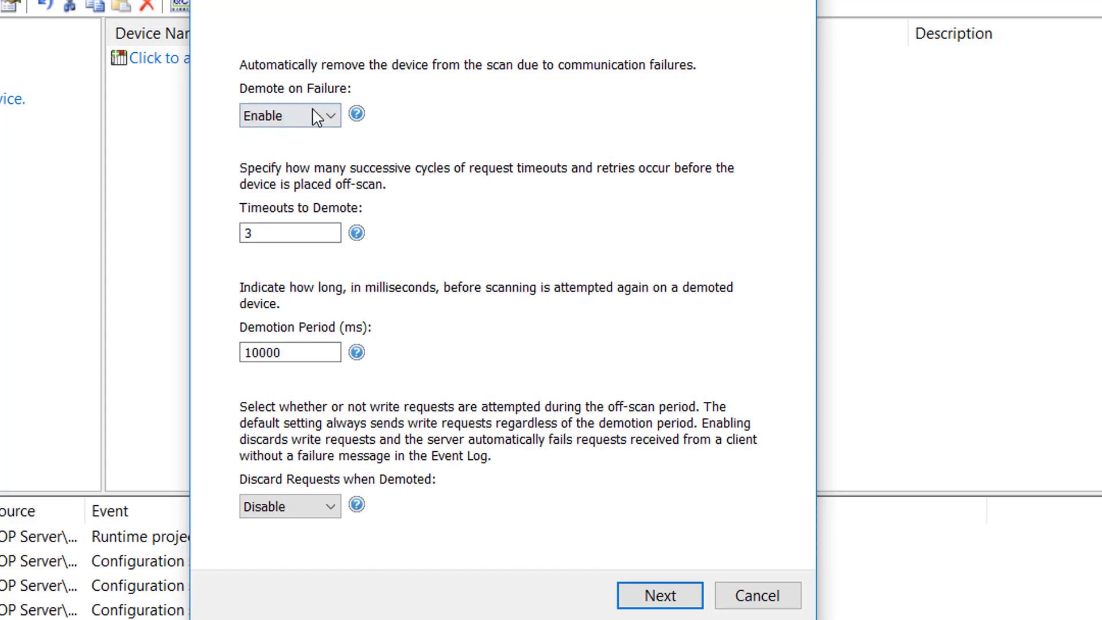
left_click(330, 511)
left_click(312, 544)
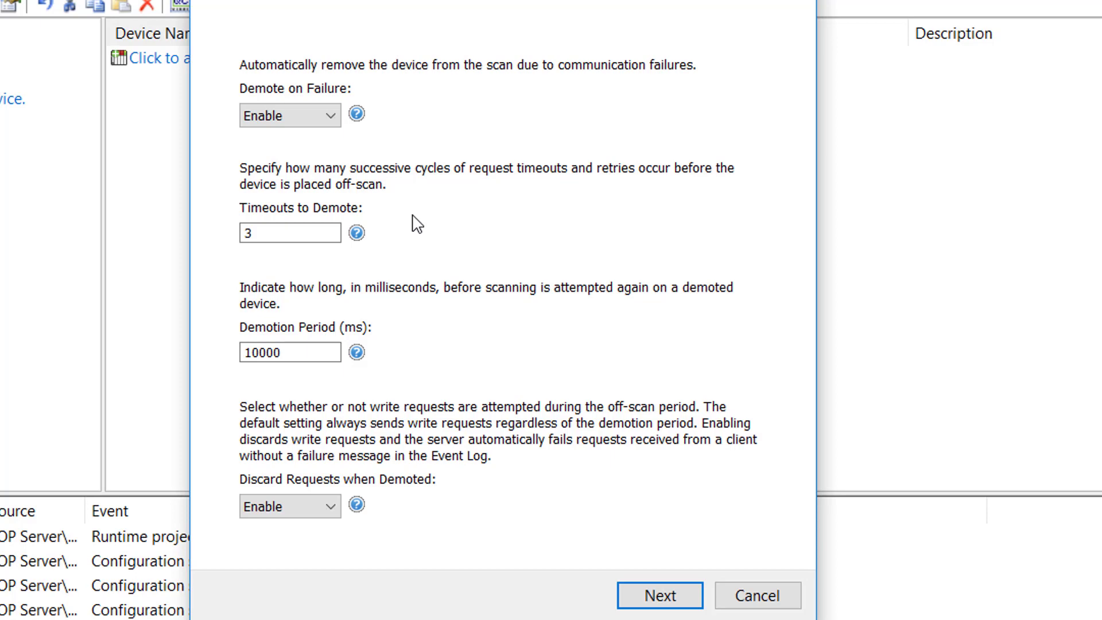
left_click(298, 356)
Step: Set Demote on Failure to Disable and accept the demotion settings
left_click(320, 116)
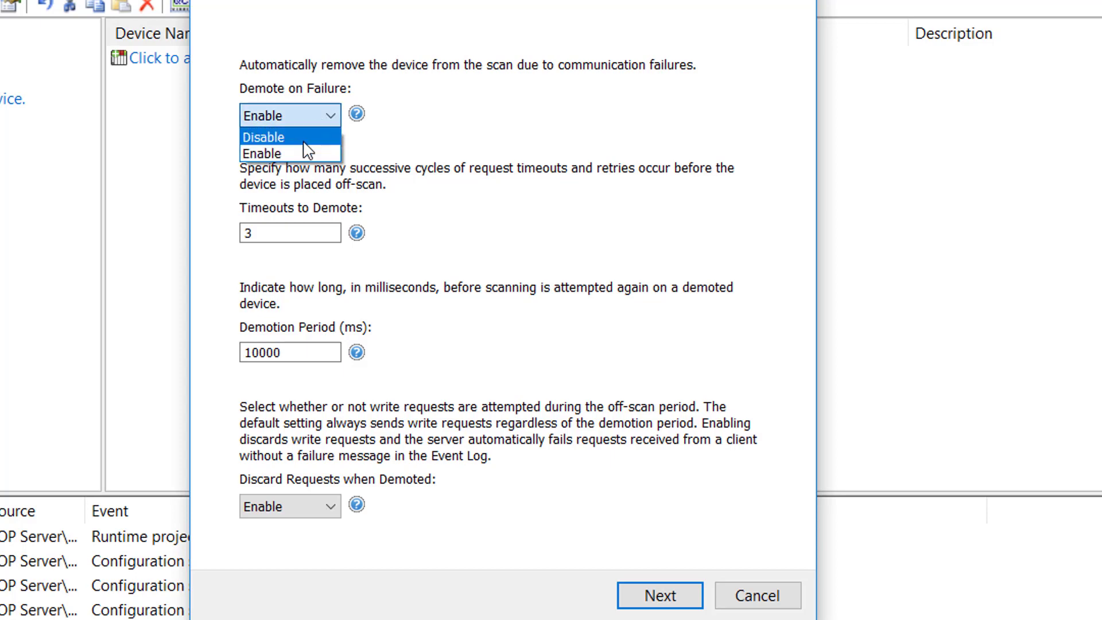
left_click(305, 139)
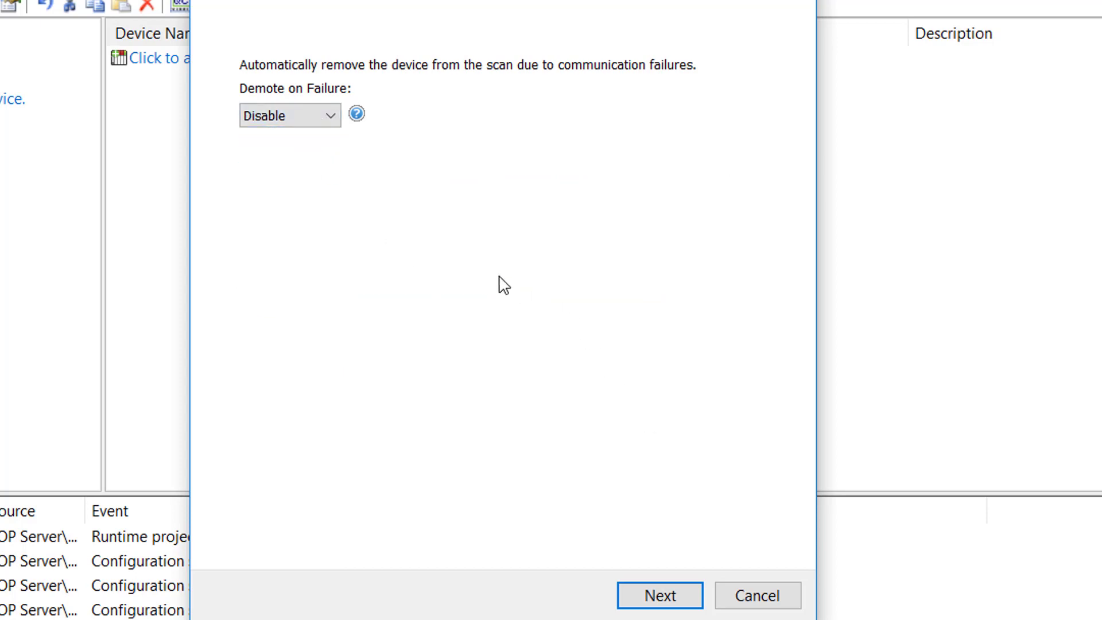
left_click(652, 596)
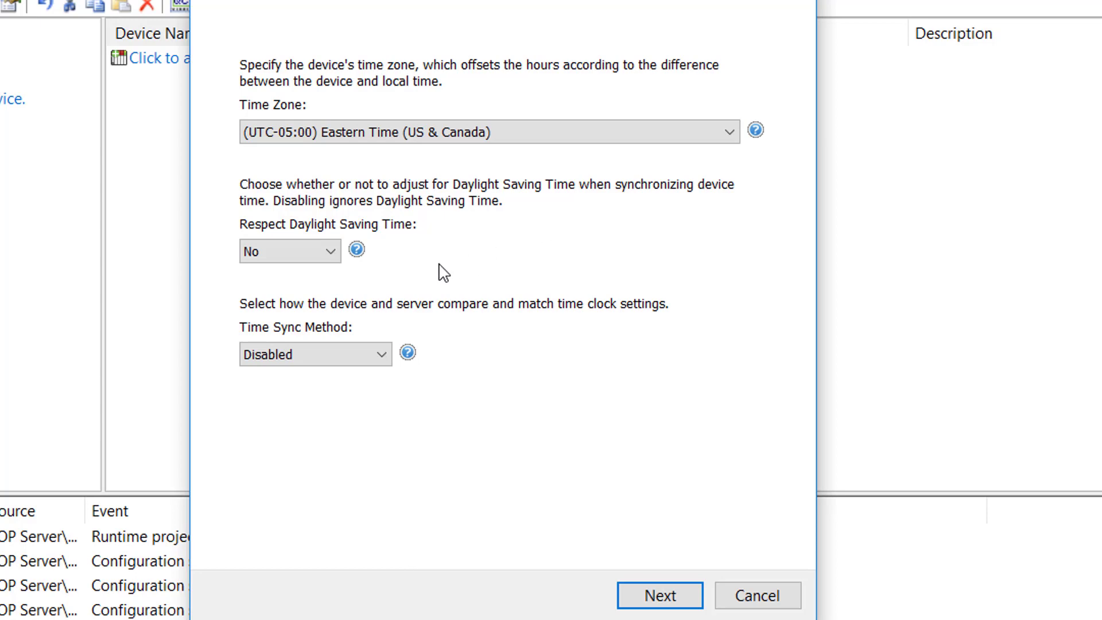
Step: Try the Absolute, Interval and OnPoll time sync methods in turn and inspect the options of each
left_click(378, 356)
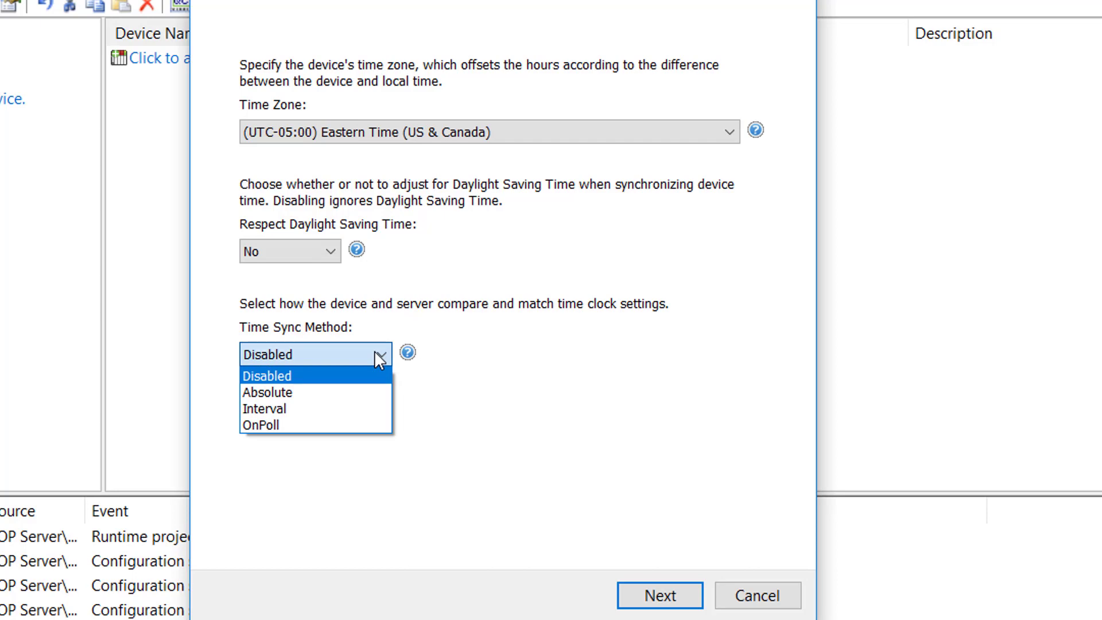
left_click(358, 400)
scroll(780, 425, "down", 1)
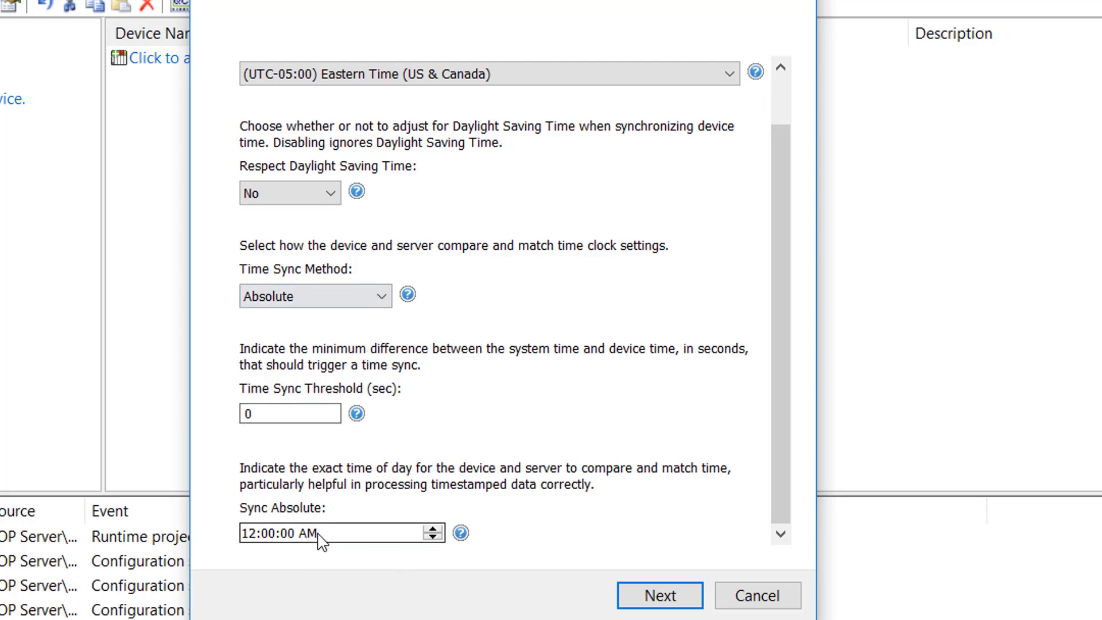
left_click(381, 304)
left_click(342, 349)
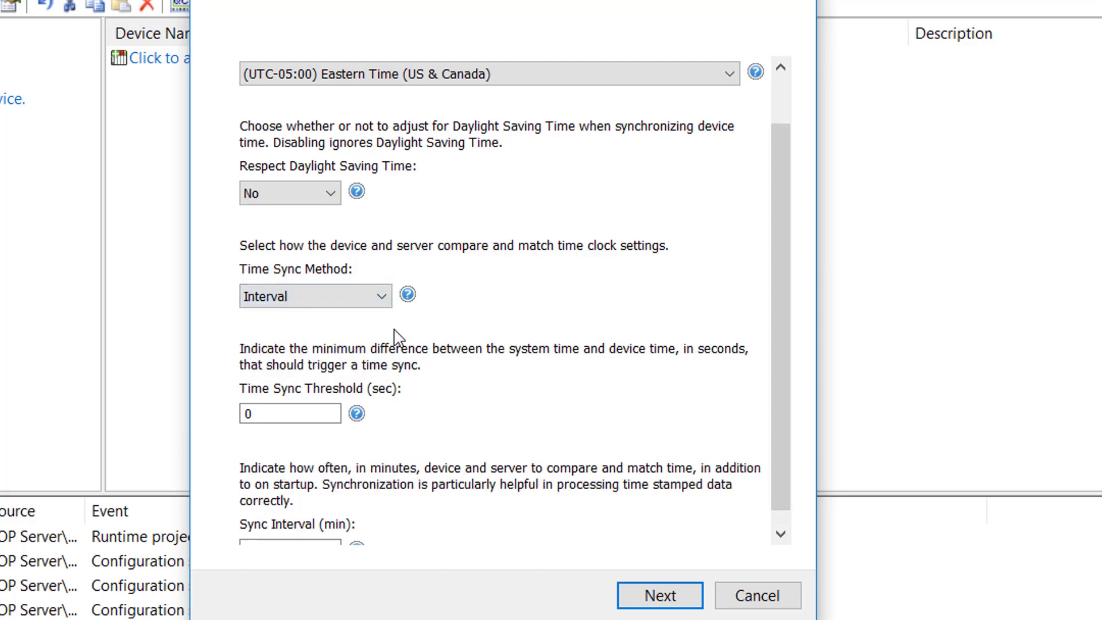
scroll(628, 422, "down", 1)
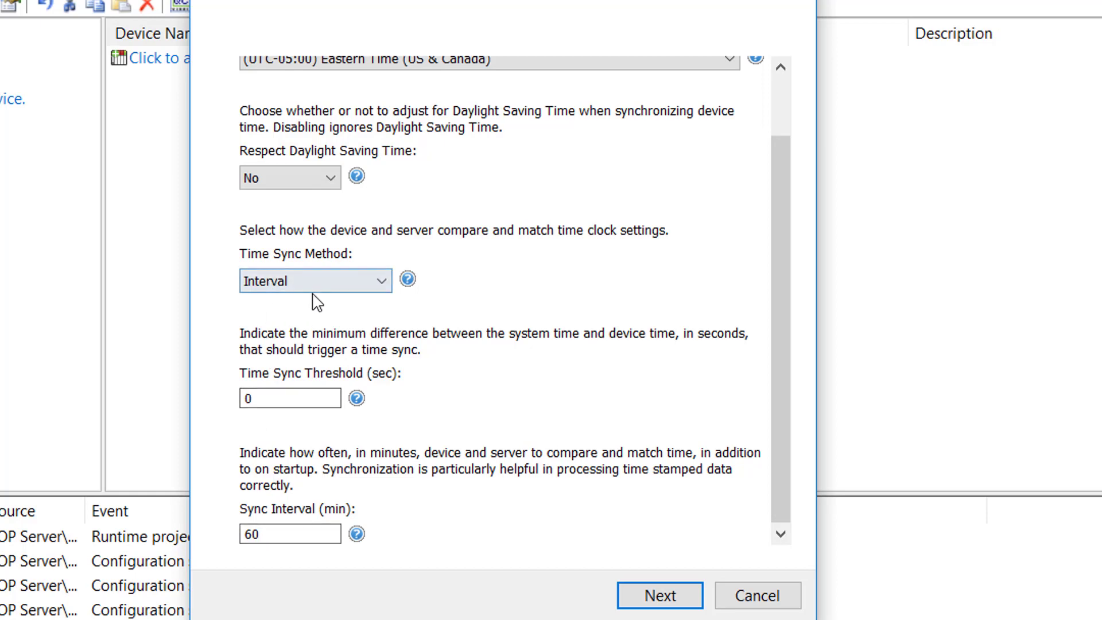
left_click(379, 285)
left_click(278, 351)
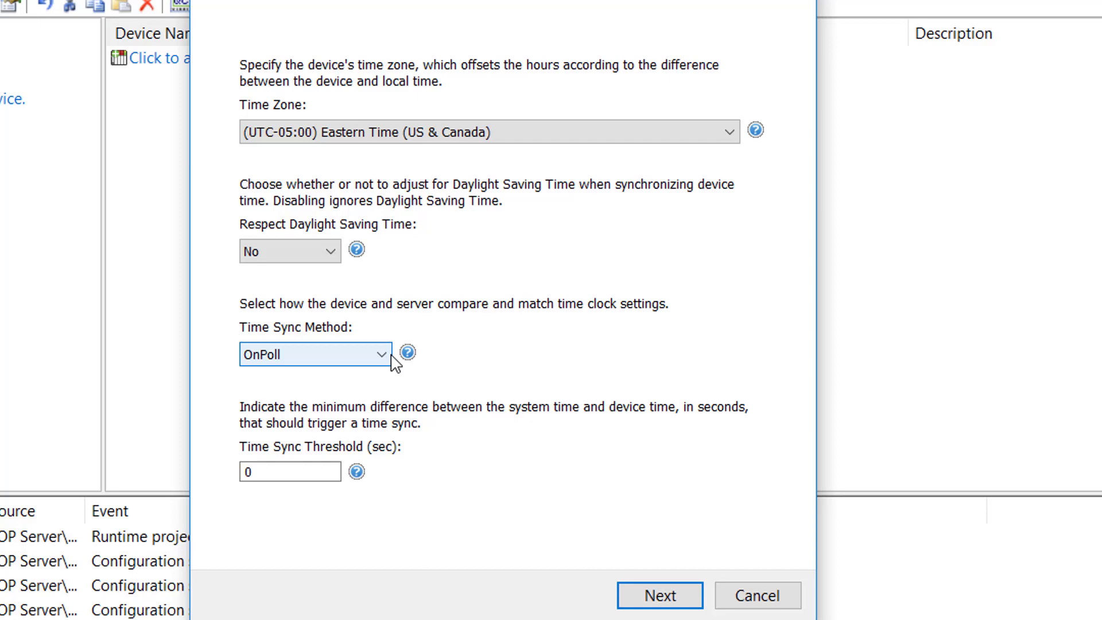
left_click(284, 468)
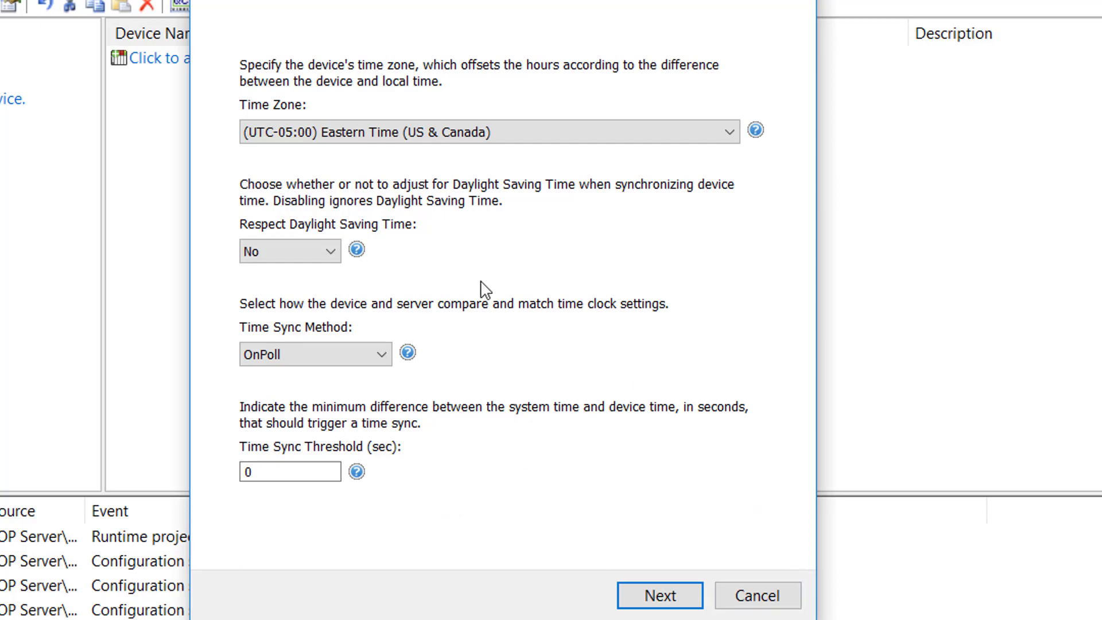
Step: Set the Time Sync Method to Absolute and accept Eastern Time, no Daylight Saving Time and a 0-second threshold
left_click(367, 354)
left_click(316, 394)
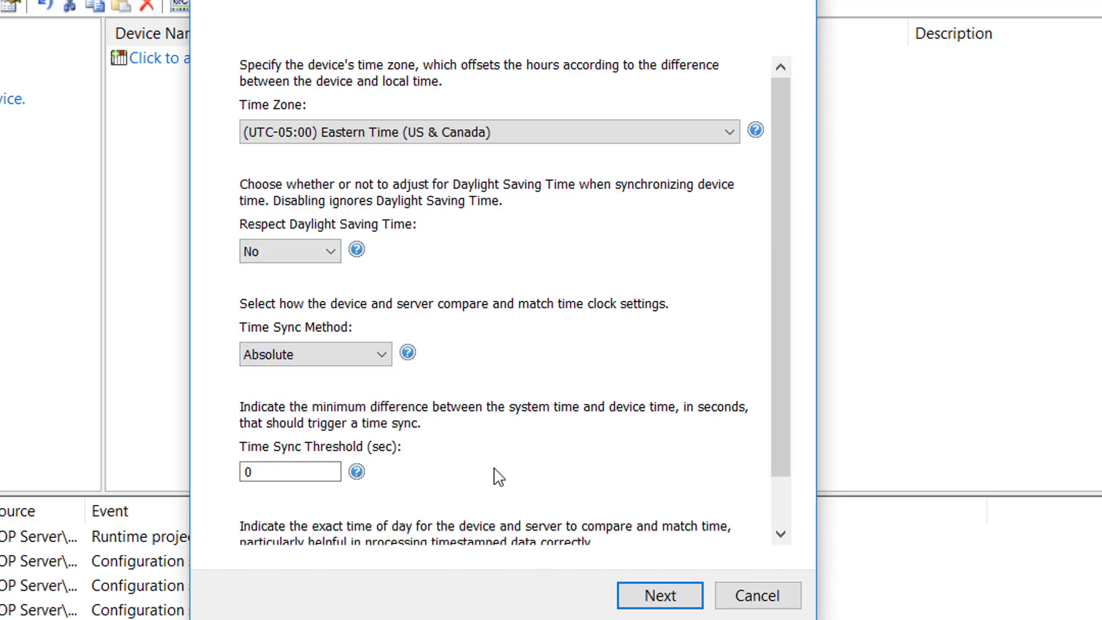
left_click(661, 600)
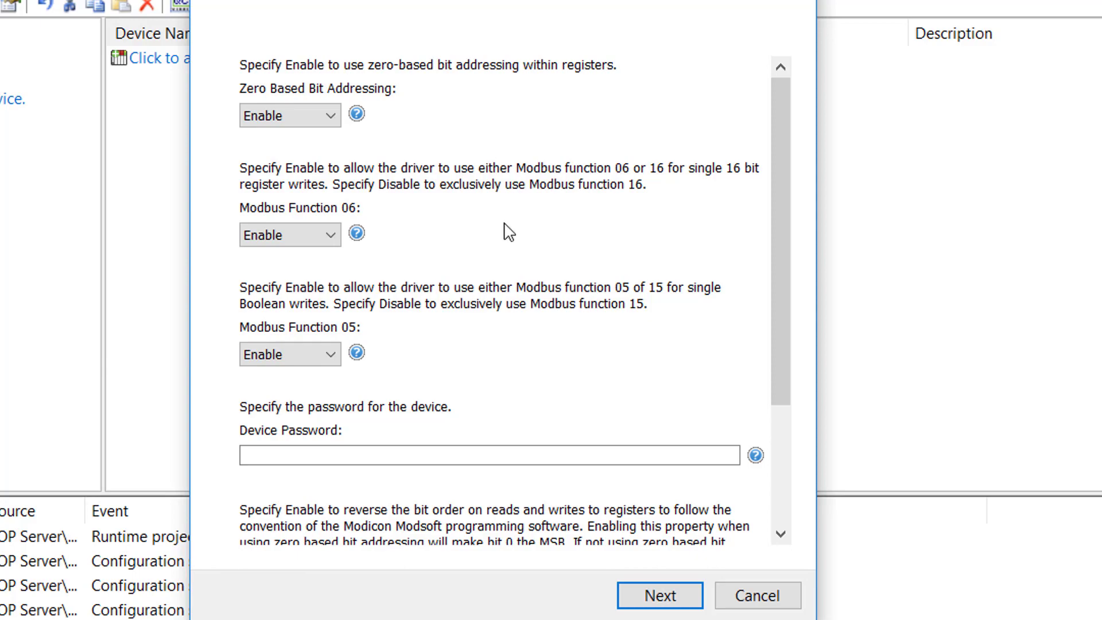
Step: Accept zero-based bit addressing and Modbus functions 06 and 05 enabled, a blank device password, and Modicon bit order and mode disabled
left_click_drag(567, 613, 566, 619)
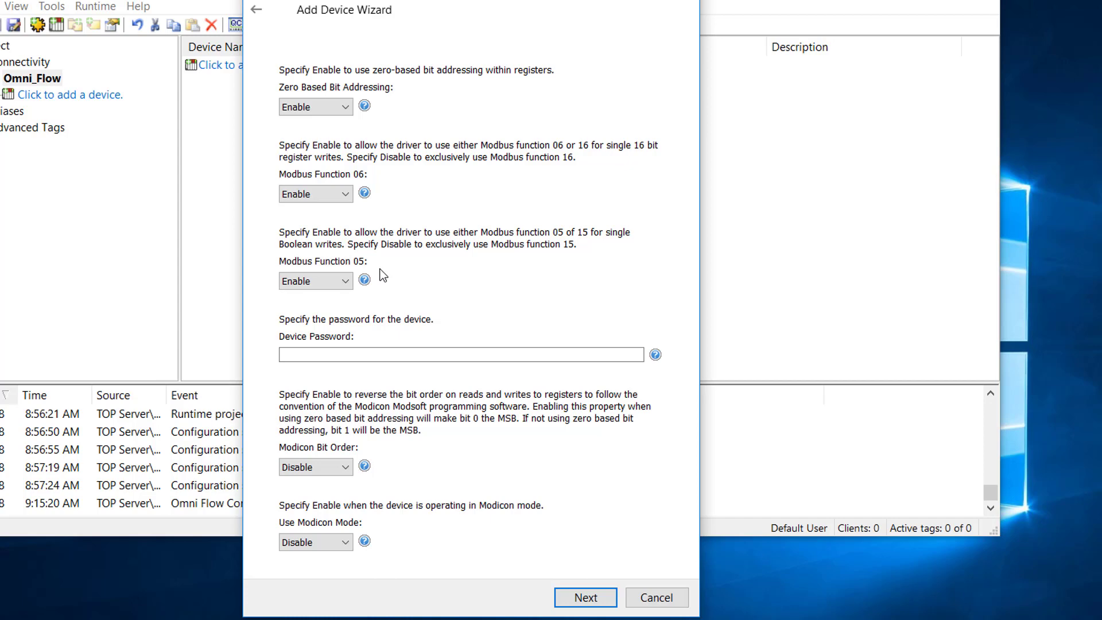
left_click(383, 356)
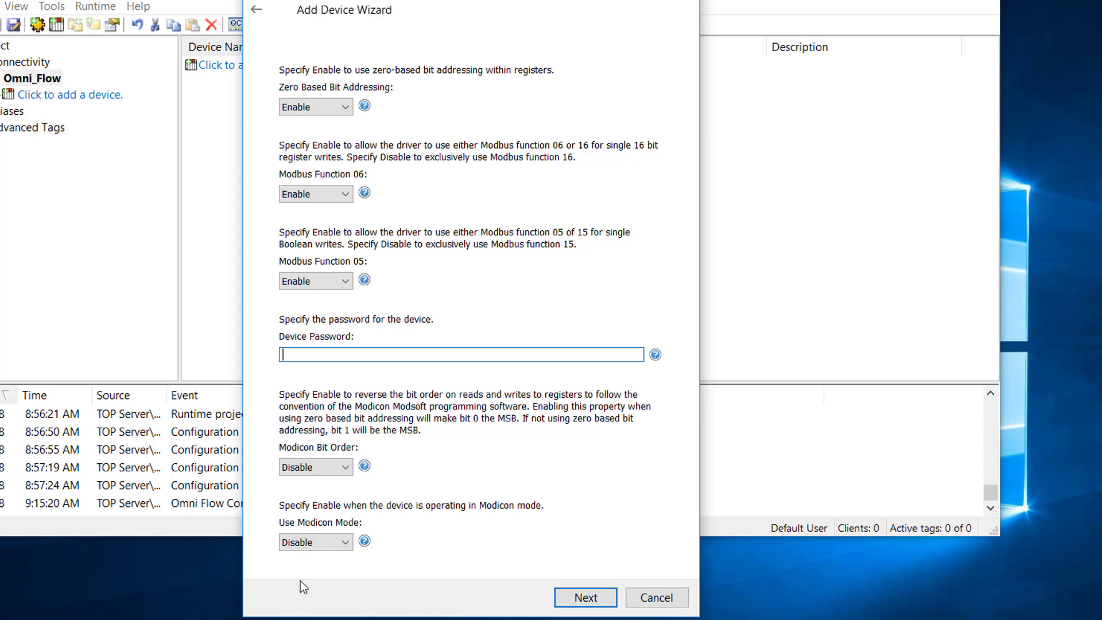
left_click(560, 602)
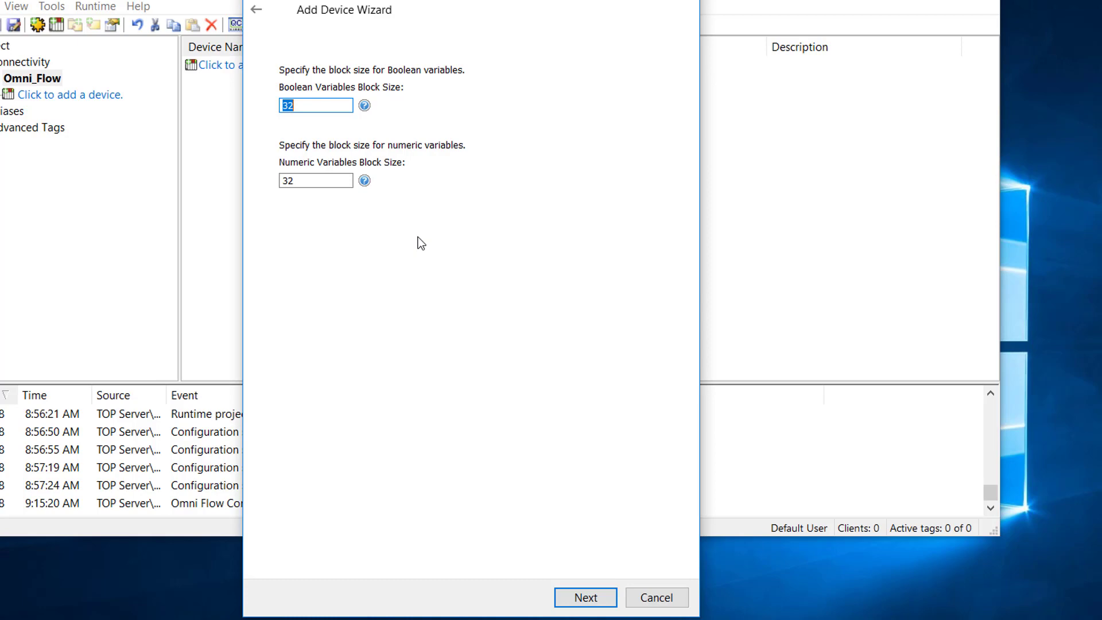
Step: Accept Boolean and numeric block sizes of 32, with Modbus TCP Framing disabled and Deactivate Tags on Exception enabled
left_click(586, 598)
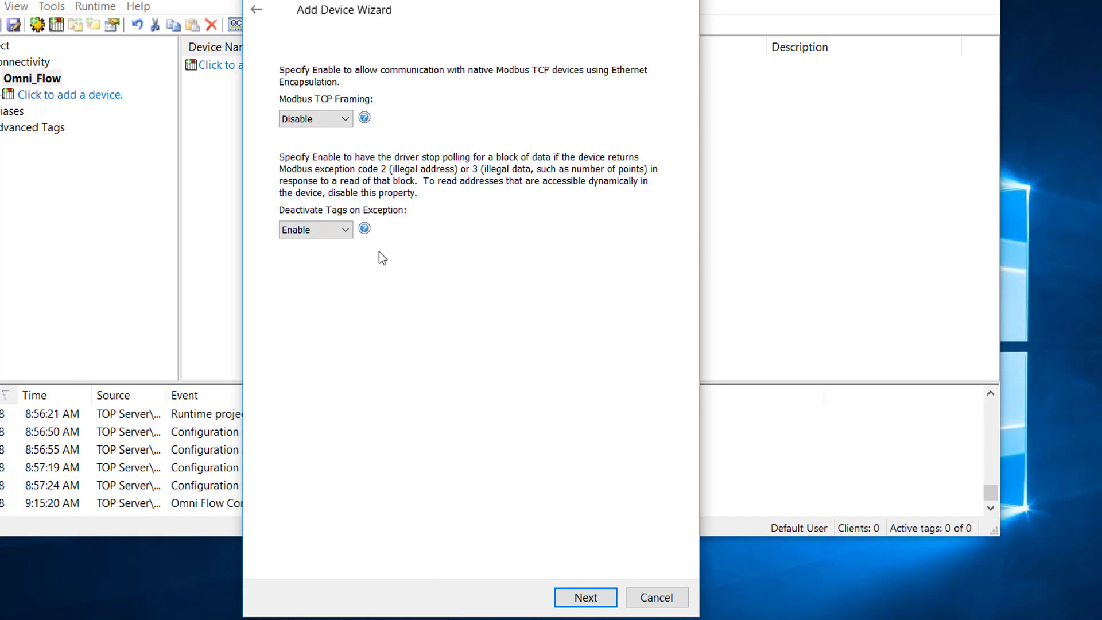
left_click(599, 597)
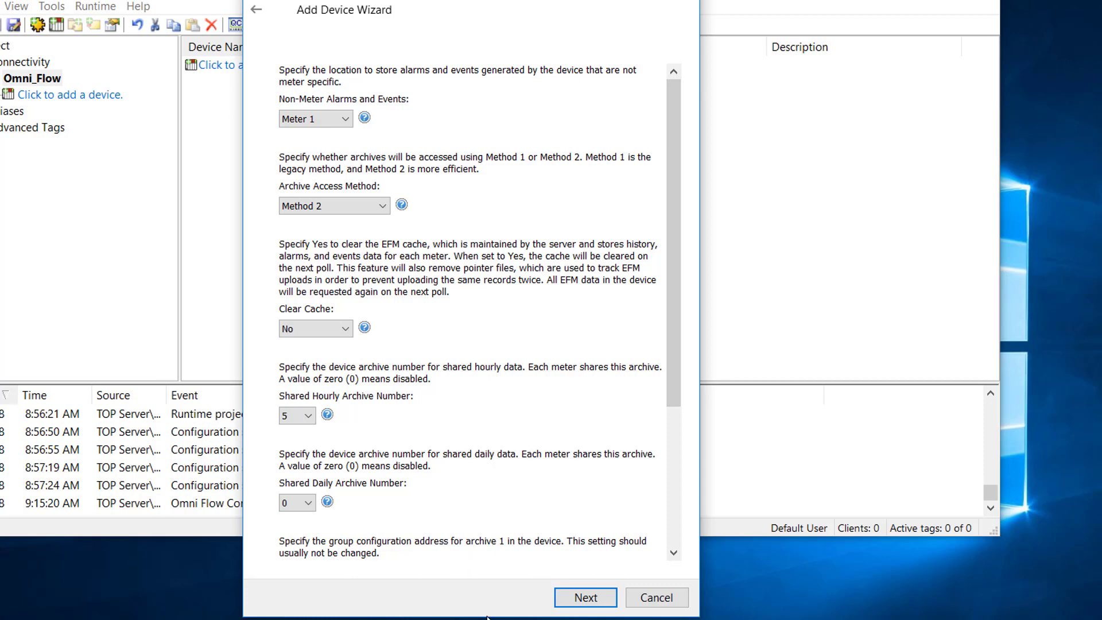
Step: Enlarge the wizard and examine the Non-Meter Alarms and Events and Archive Access Method choices
left_click_drag(487, 616, 487, 619)
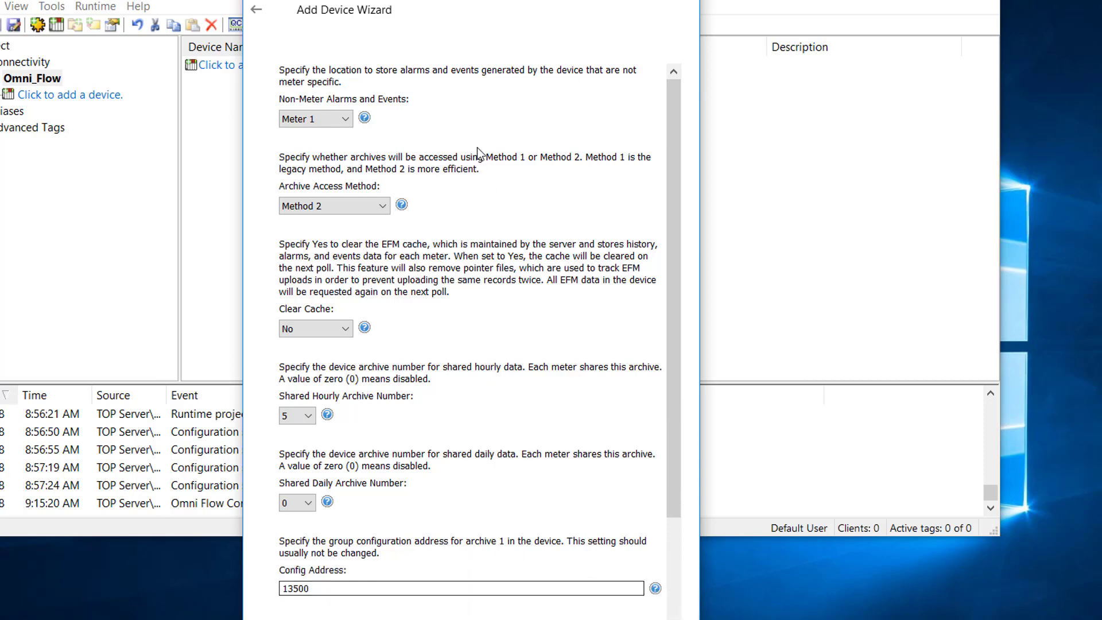
left_click_drag(475, 0, 474, 0)
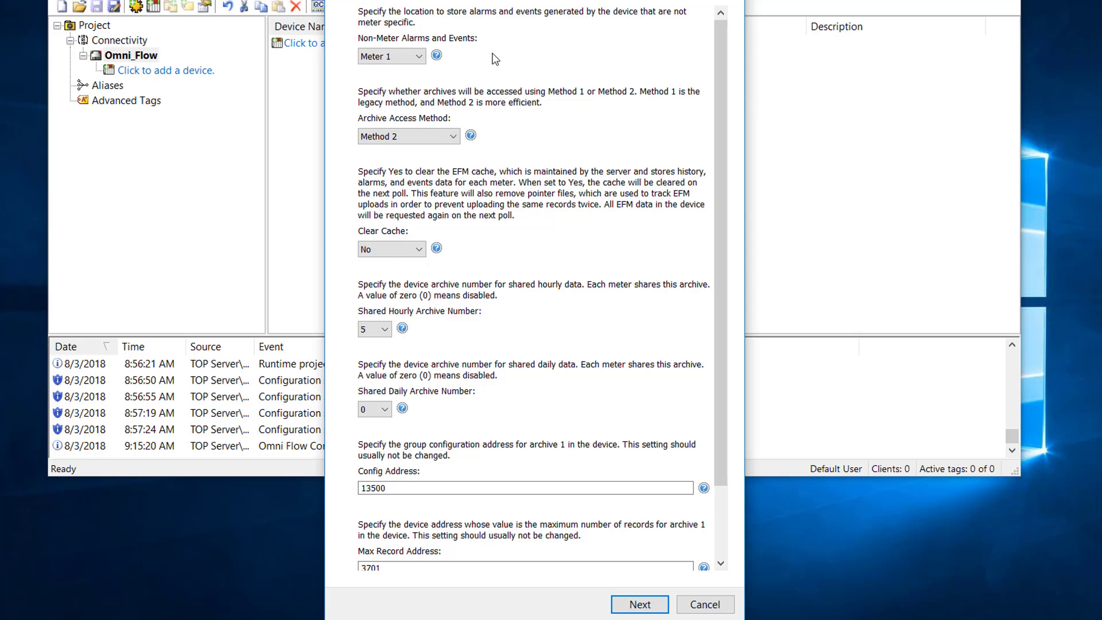
left_click(420, 56)
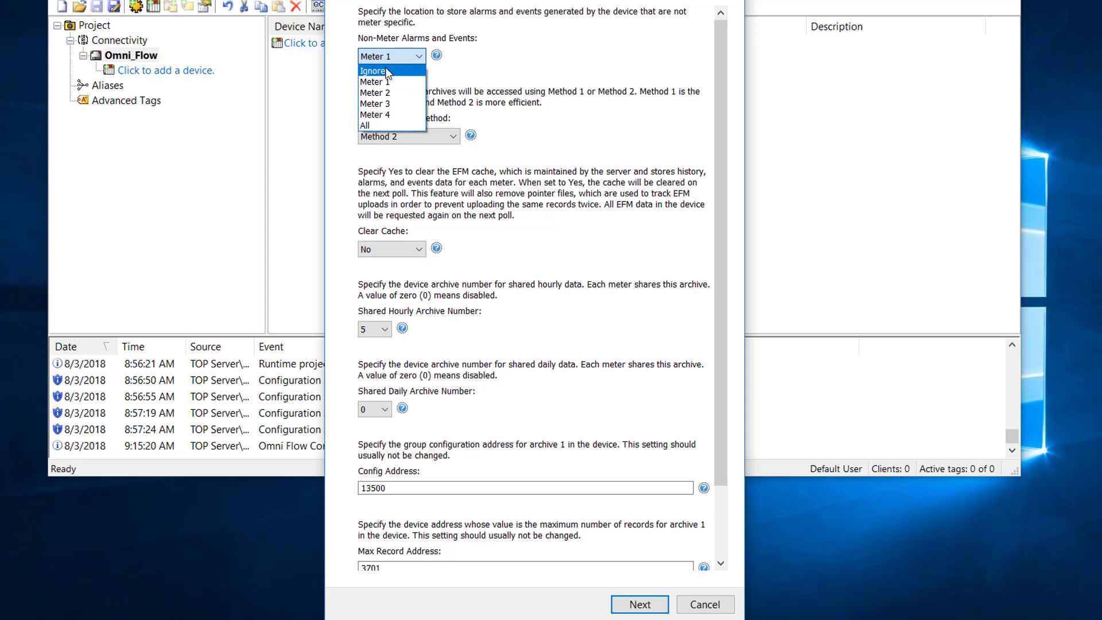
left_click(471, 73)
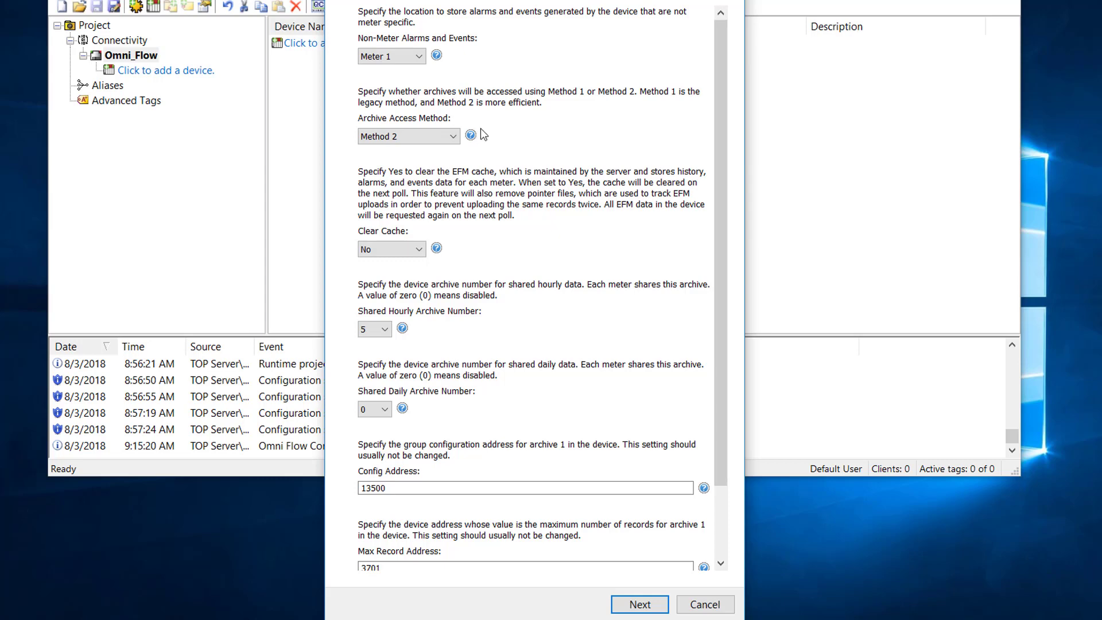
left_click(454, 141)
left_click(454, 141)
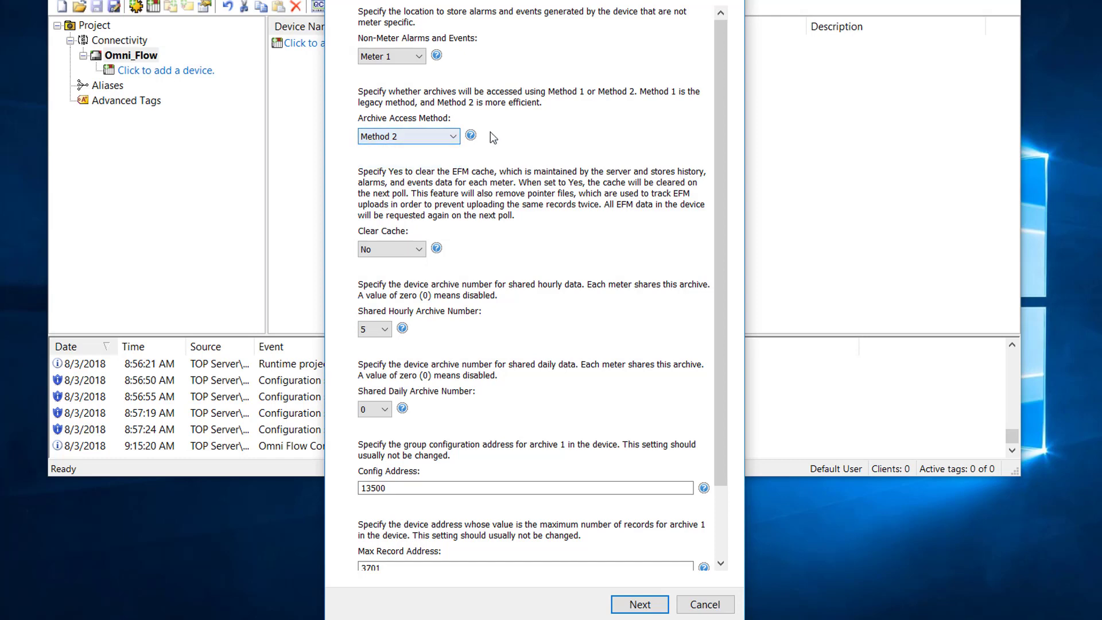
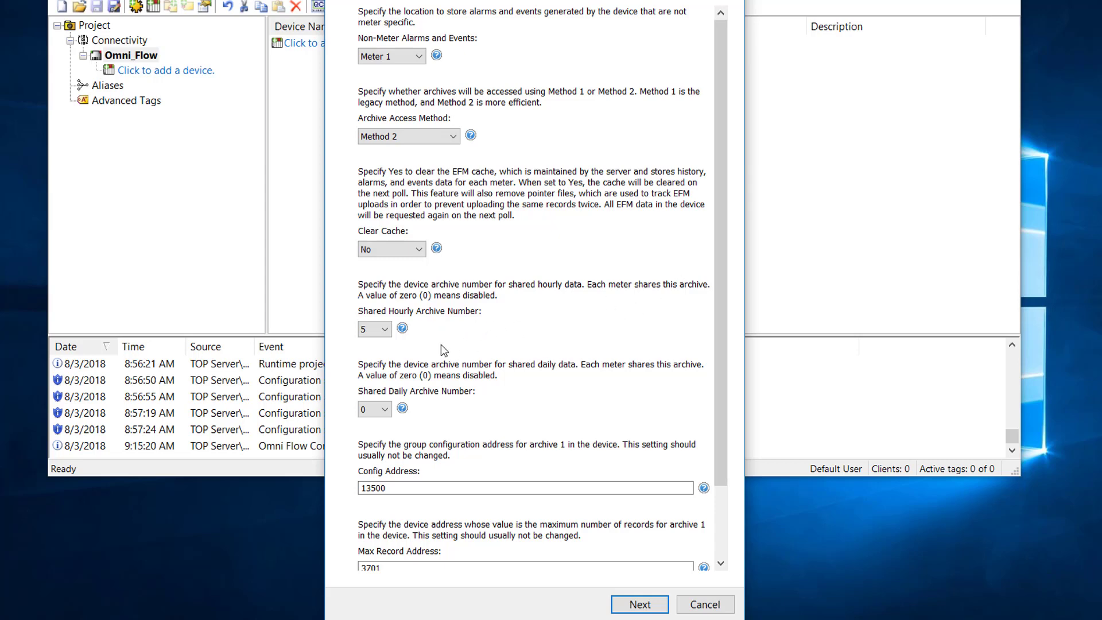
Step: Examine the Shared Hourly Archive Number choices and the config, max record and date format addresses
left_click(383, 330)
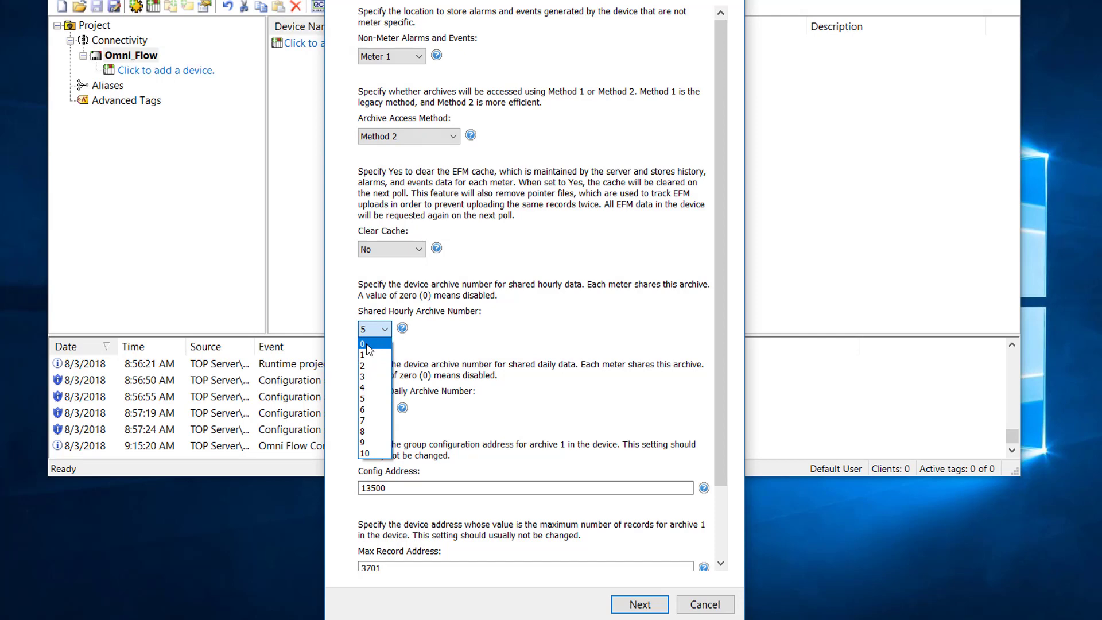
left_click(443, 332)
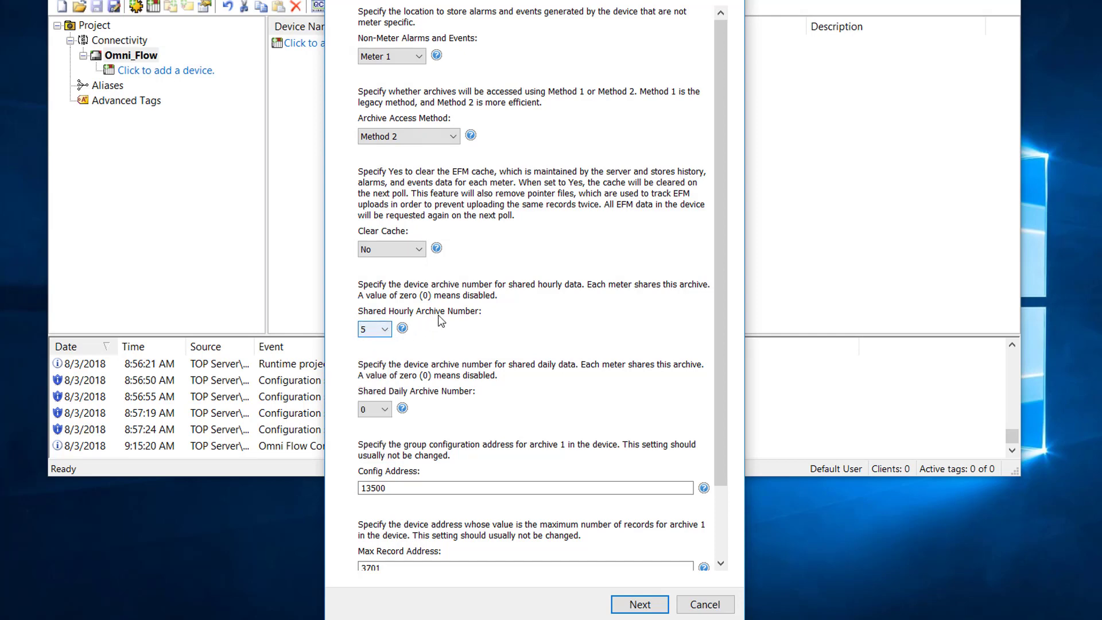
left_click(389, 333)
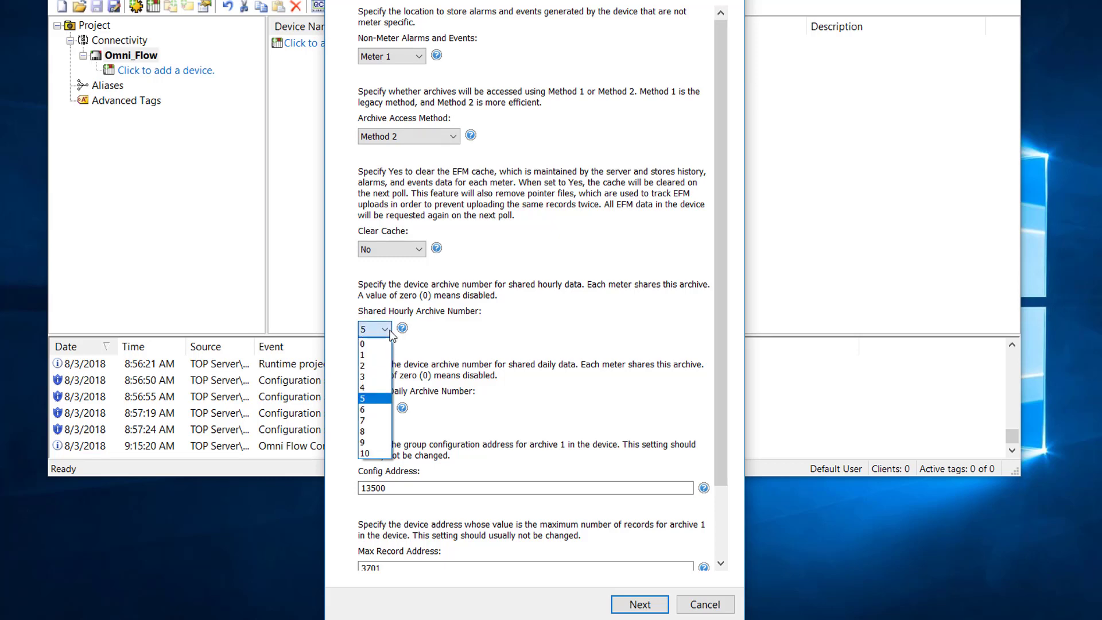
left_click(391, 335)
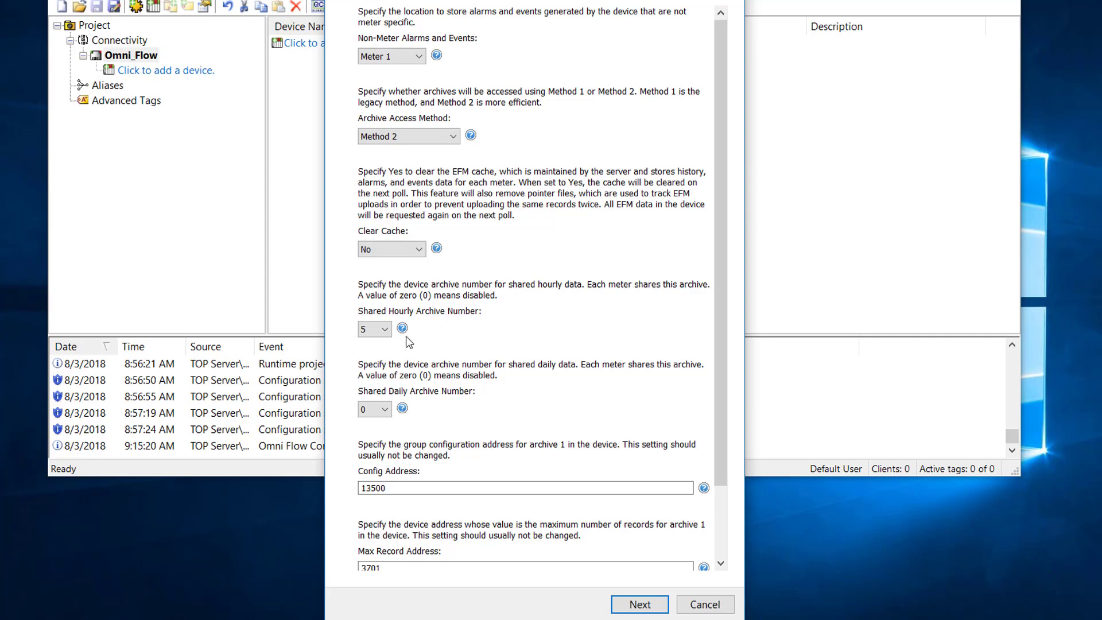
left_click(385, 331)
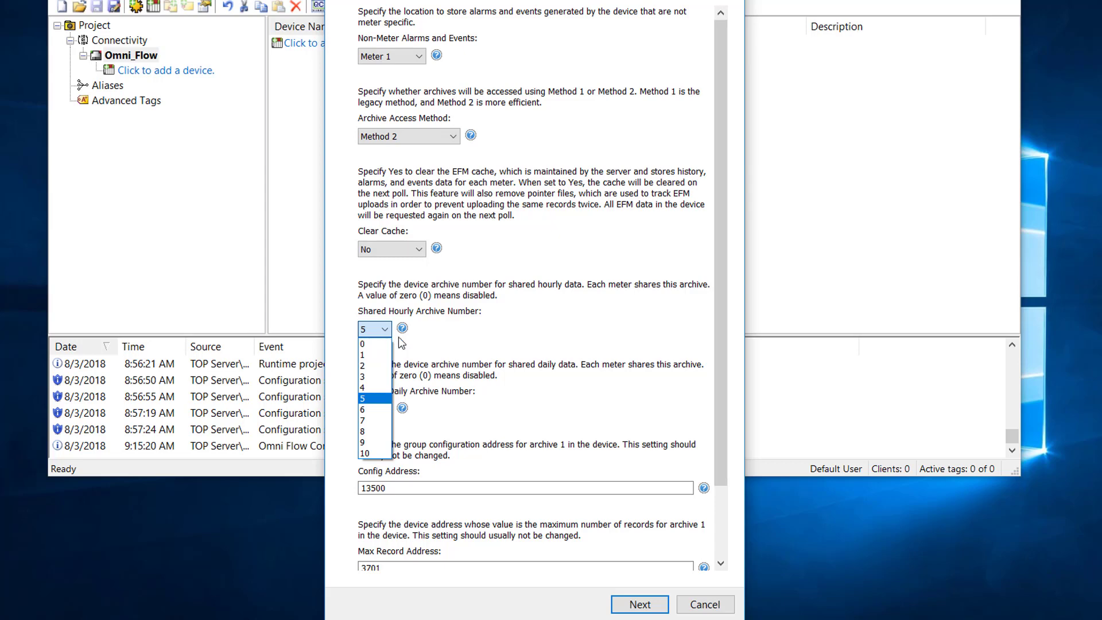
left_click(426, 332)
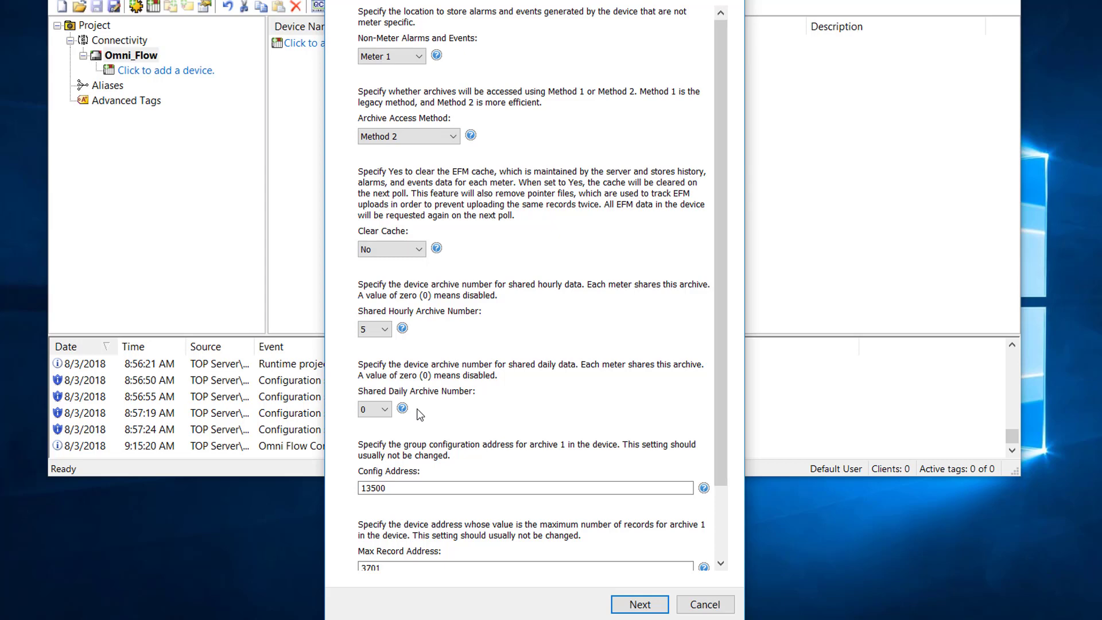
scroll(425, 412, "down", 3)
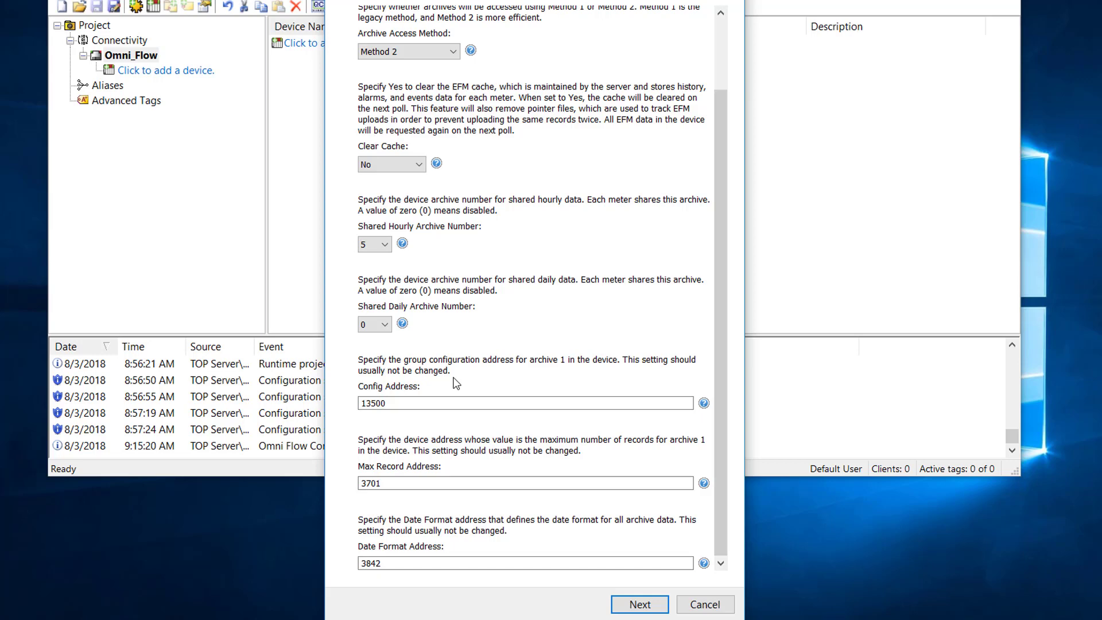
left_click(430, 406)
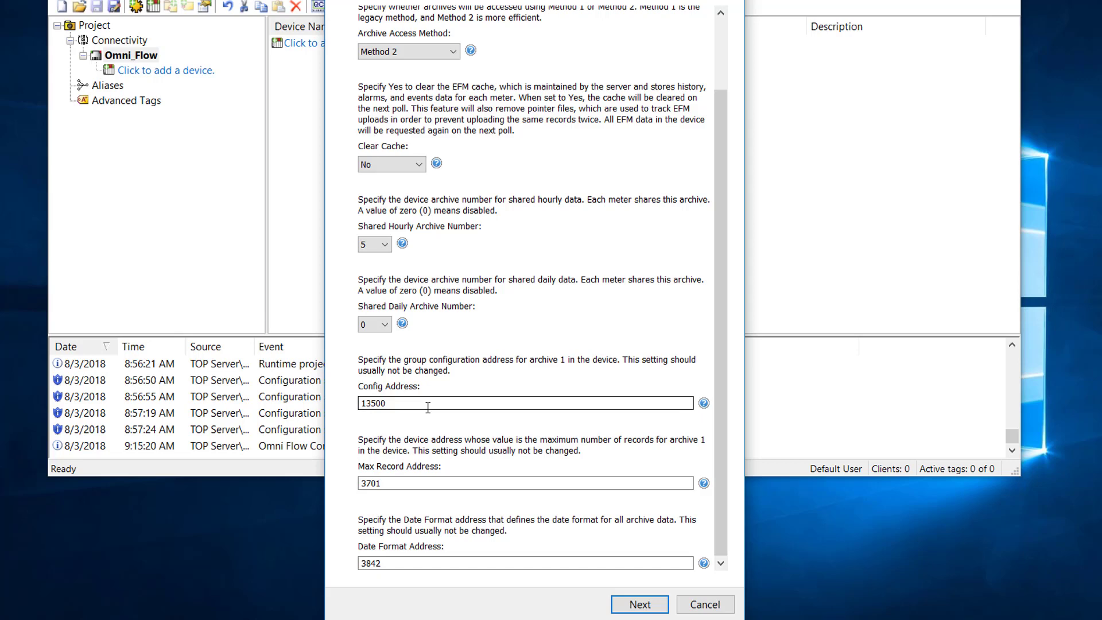
Step: Accept max record address 3701 and date format address 3842, and finish creating the FC1 device
left_click(405, 484)
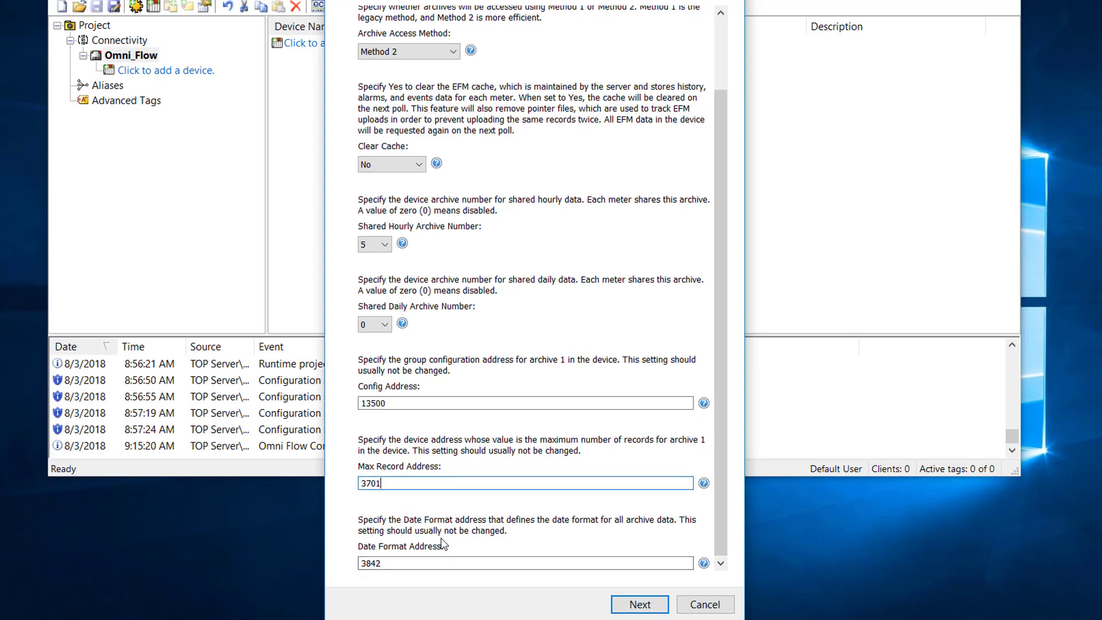
left_click(425, 567)
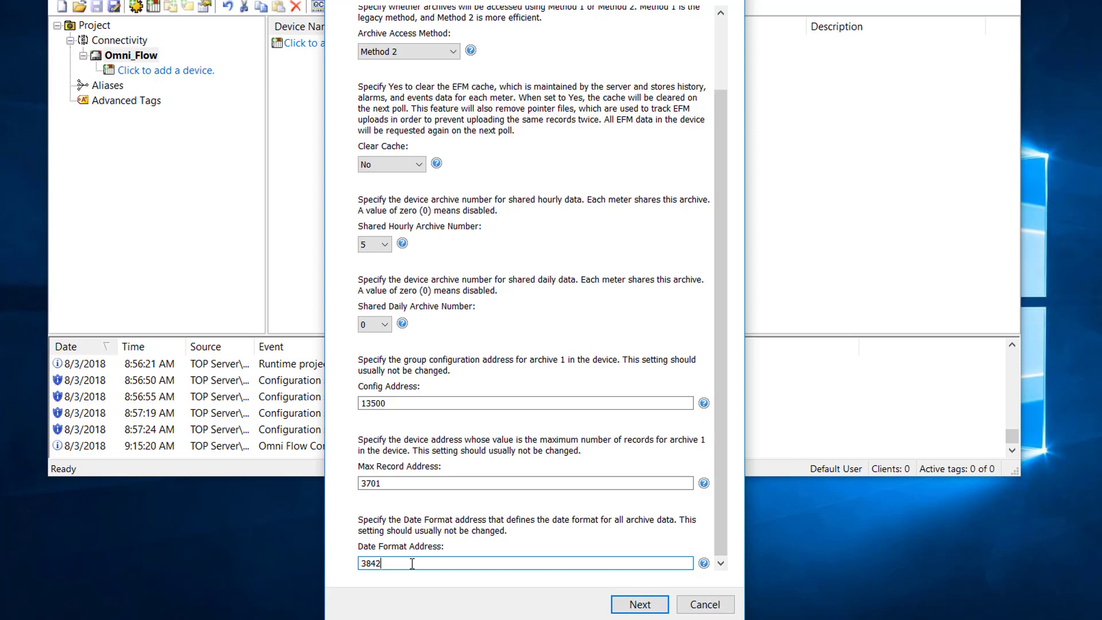
left_click(641, 605)
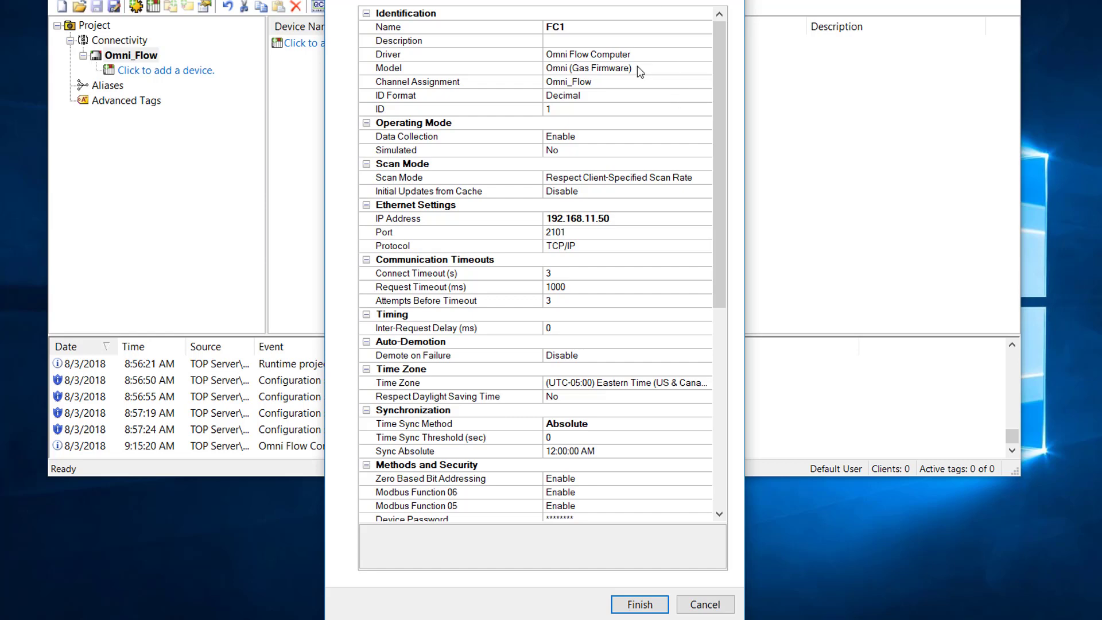
left_click(574, 23)
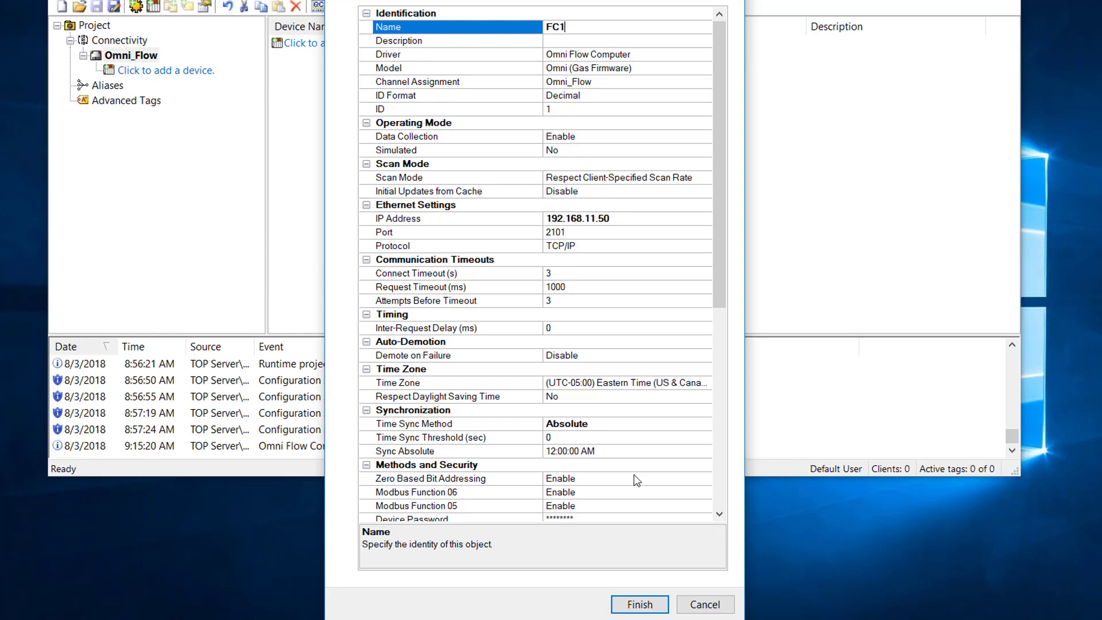
left_click(634, 607)
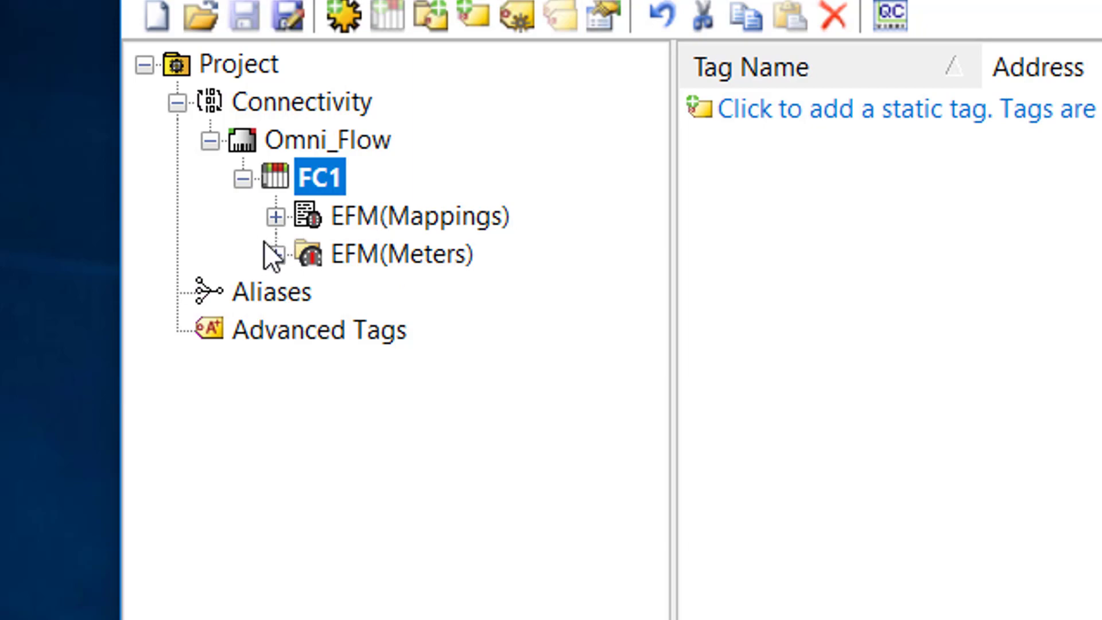
Step: Open alarm 1N15 in FC1's EFM mapping and examine its address and the available alarm types
left_click(274, 216)
left_click(380, 255)
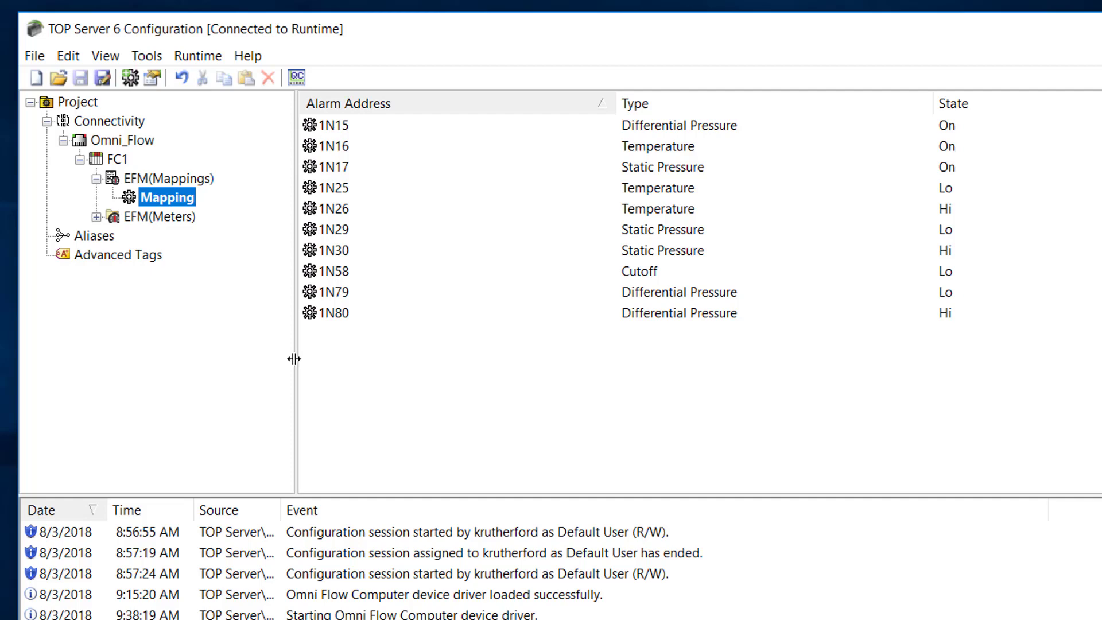
double_click(336, 126)
left_click_drag(339, 125, 380, 131)
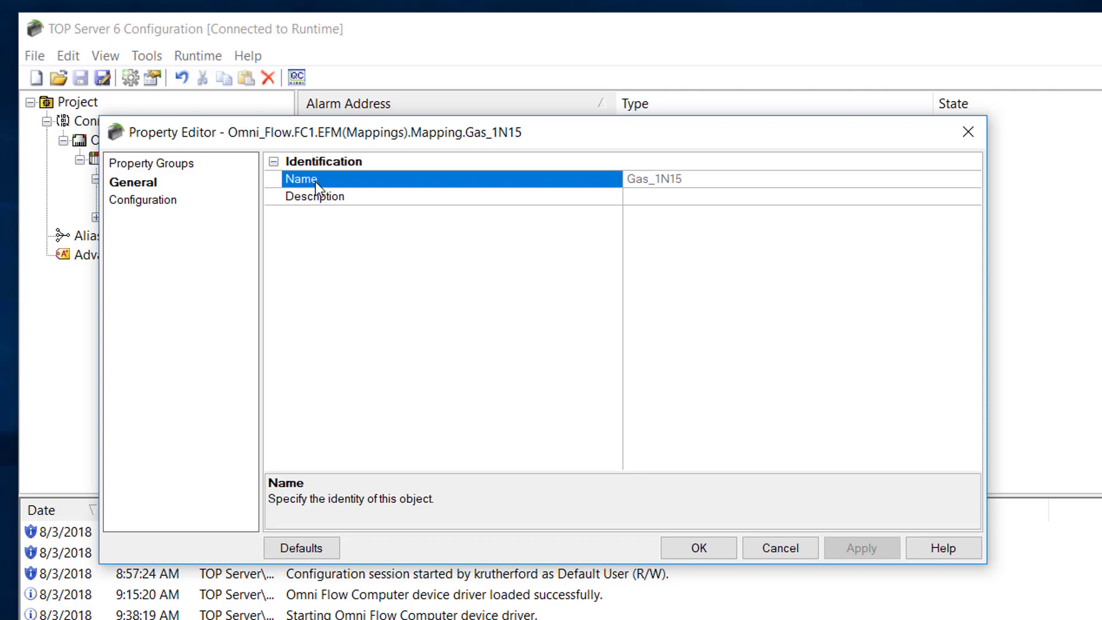
left_click(159, 202)
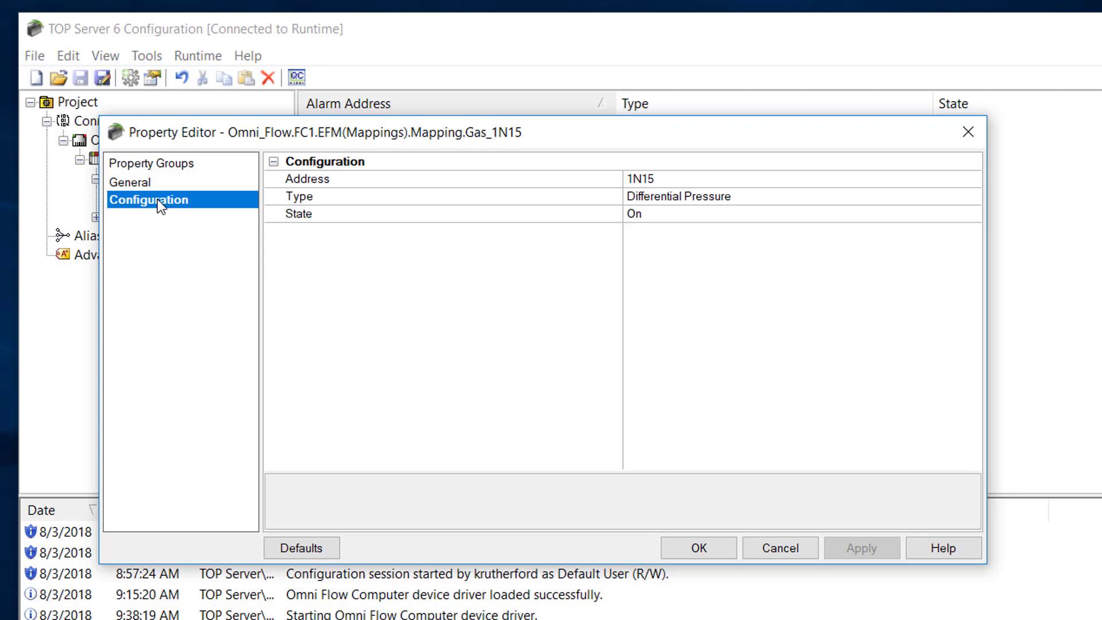
left_click(591, 180)
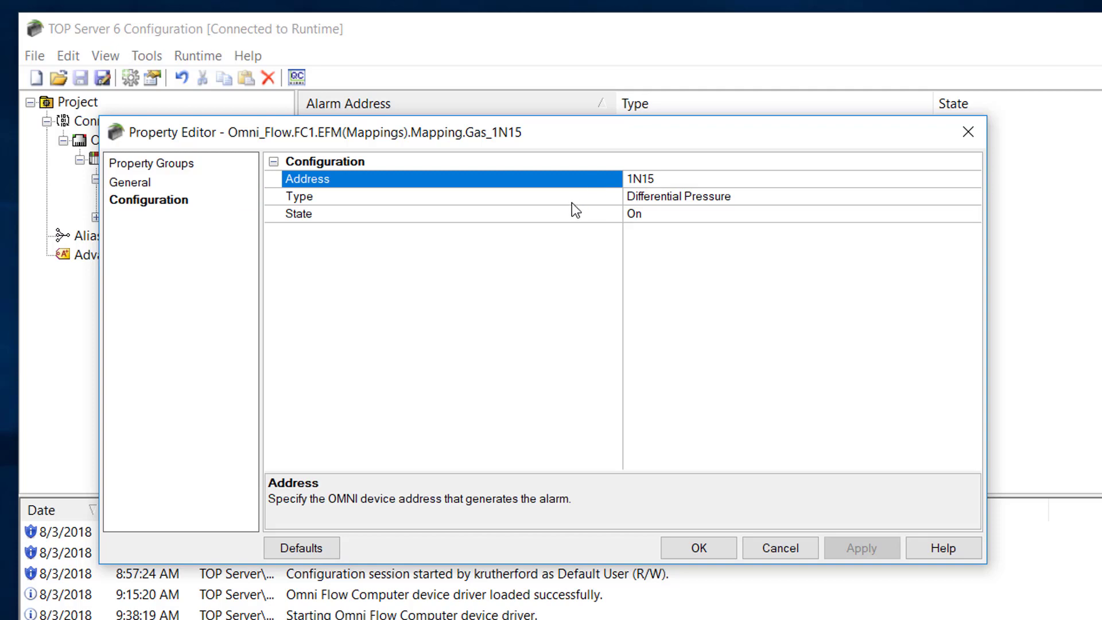
left_click(572, 201)
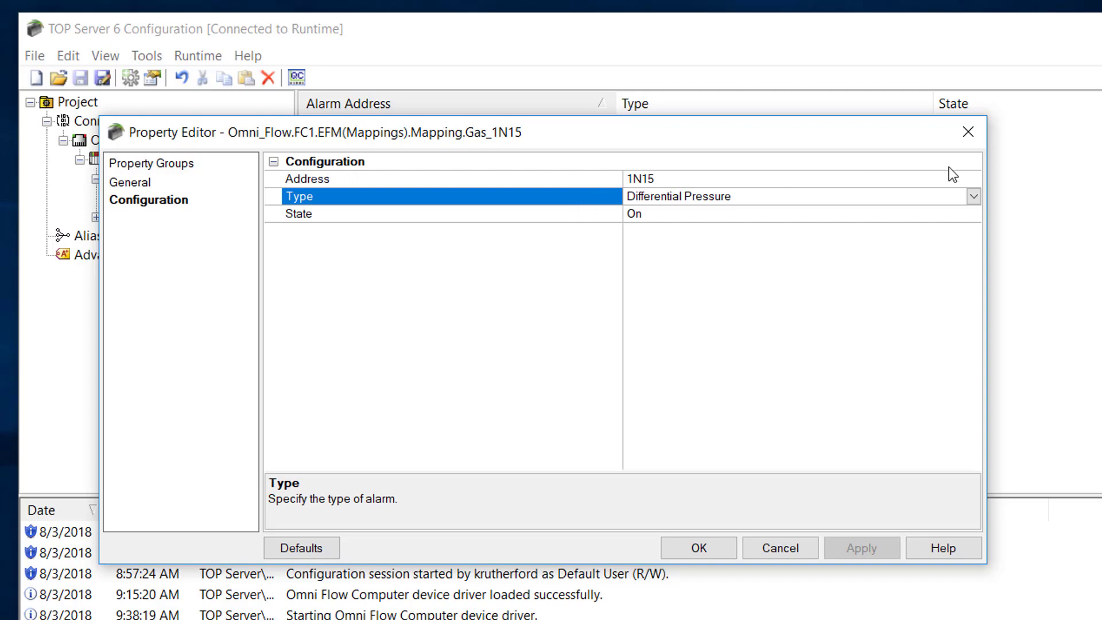
left_click(972, 198)
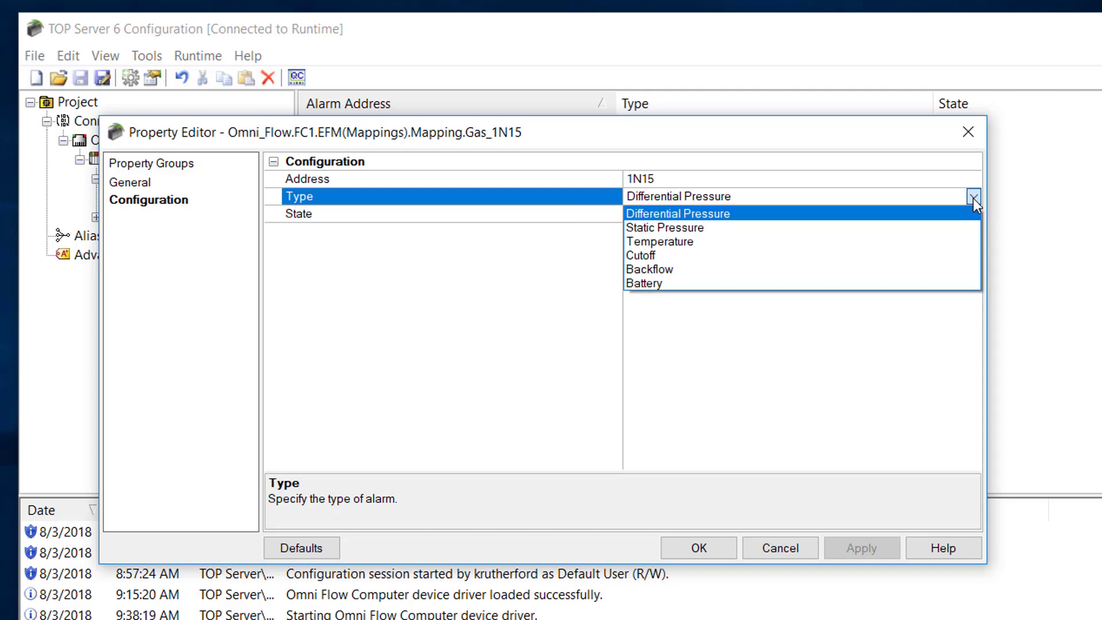
left_click(563, 256)
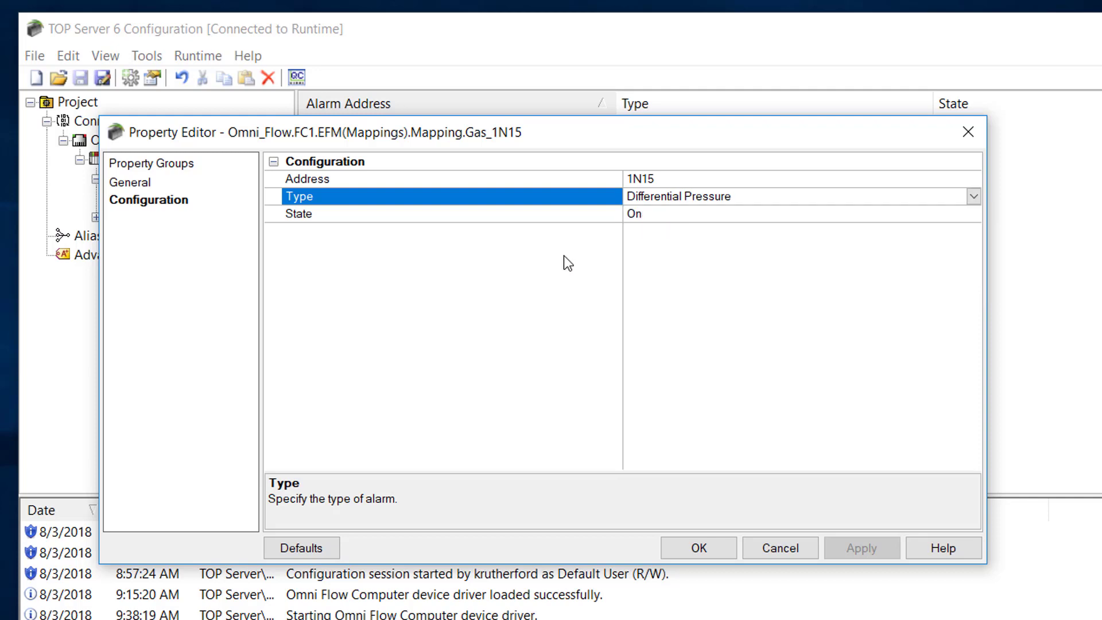
Step: Examine the available states for alarm 1N15 and close its properties without changes
left_click(562, 225)
left_click(562, 214)
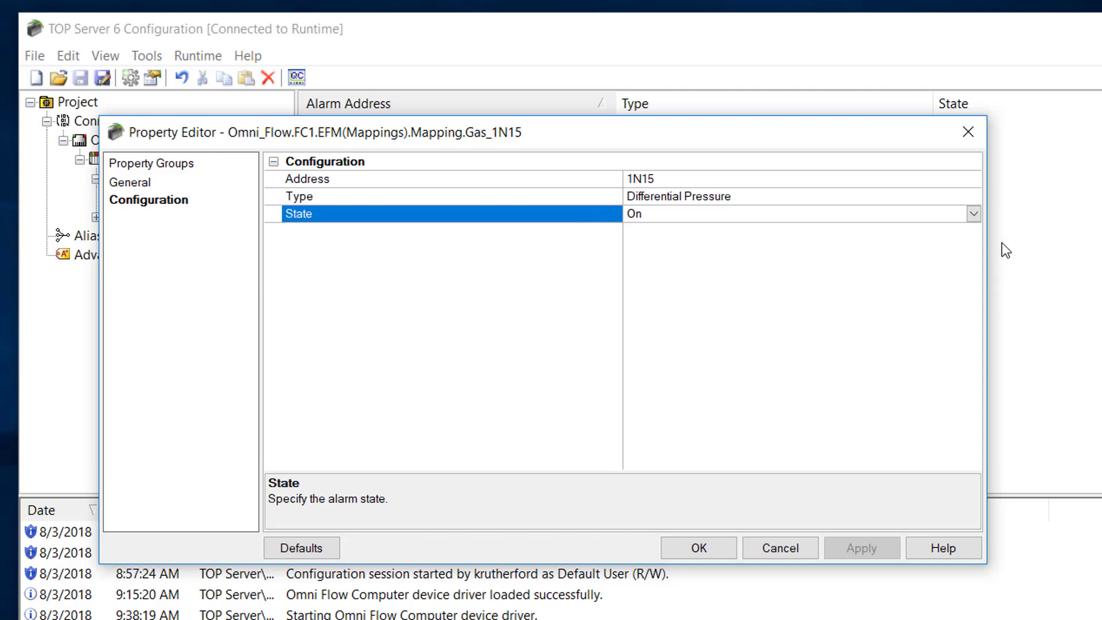
left_click(973, 215)
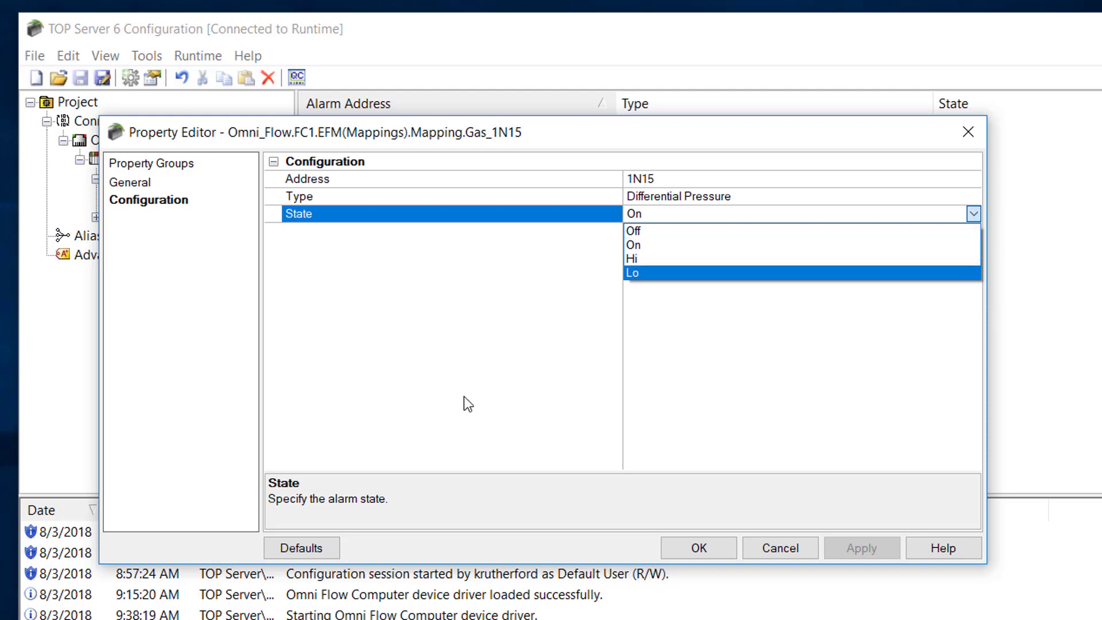
left_click(435, 272)
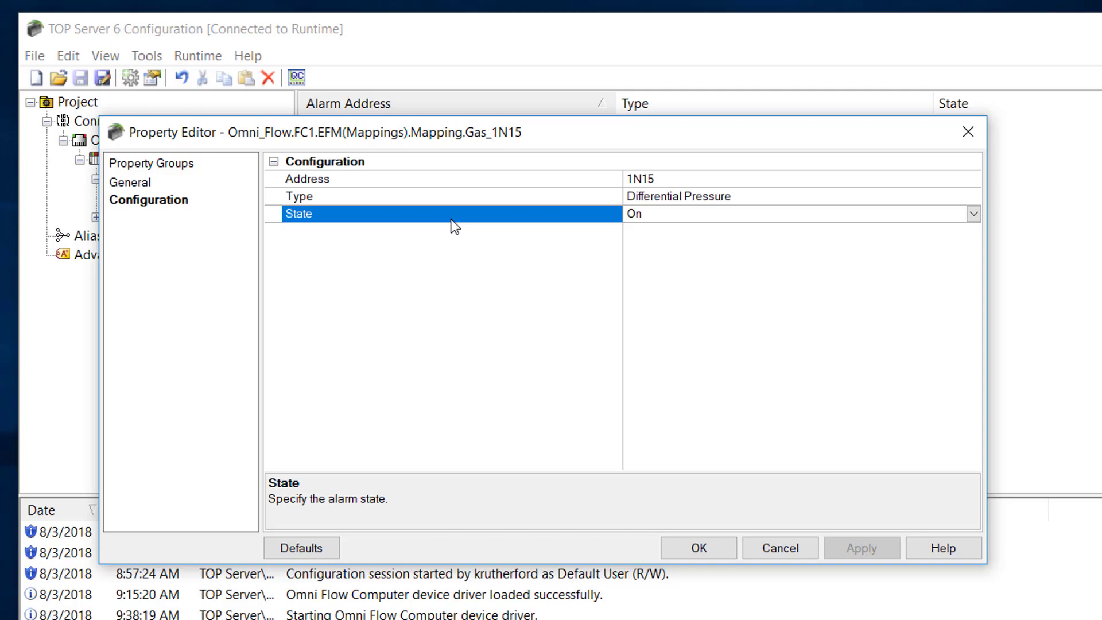
left_click(790, 544)
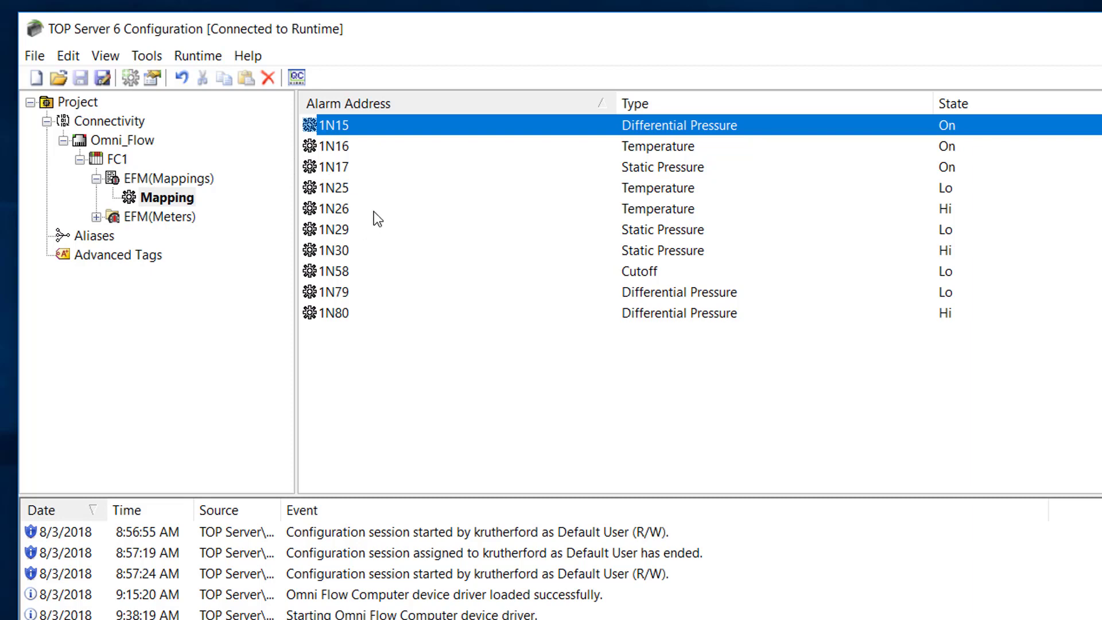
Step: Examine the configuration properties offered for a new alarm in the mapping, and discard the new alarm
right_click(180, 199)
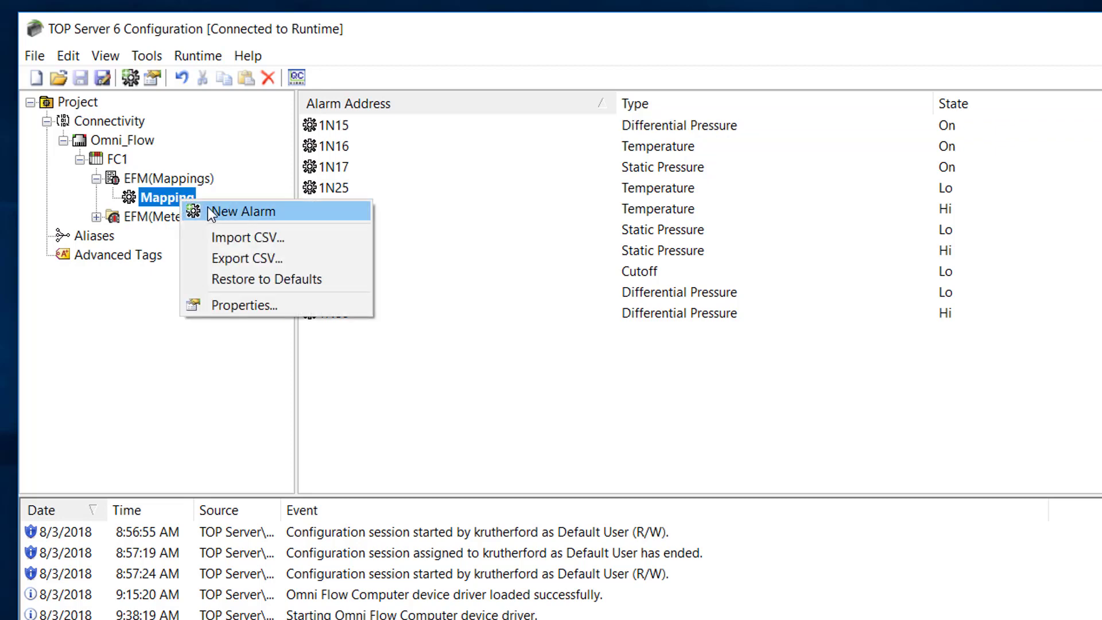
left_click(209, 210)
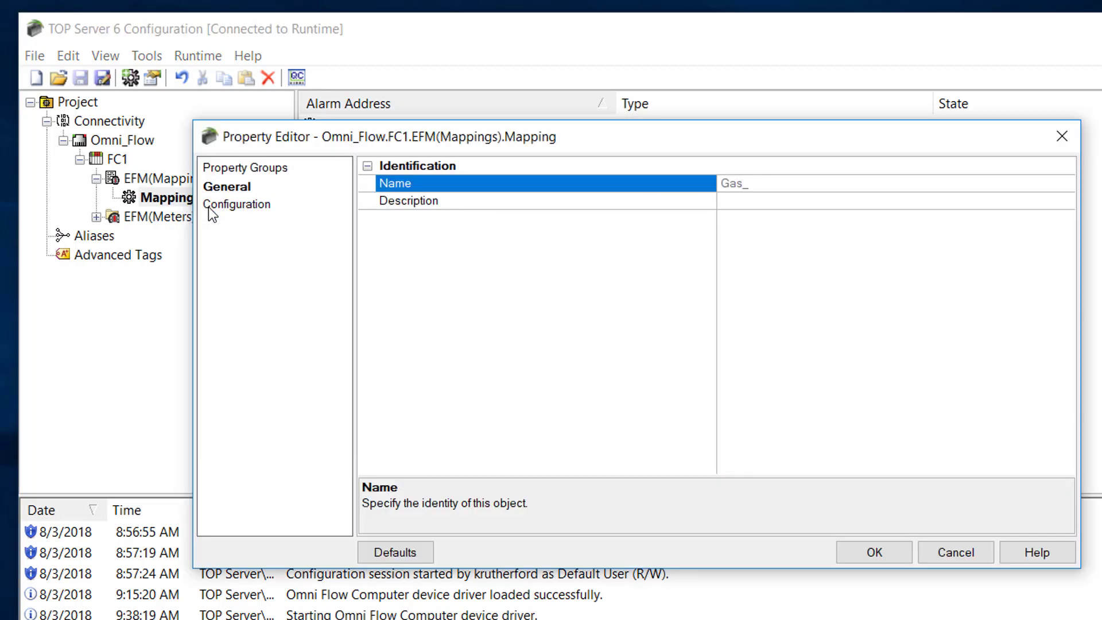
left_click(247, 206)
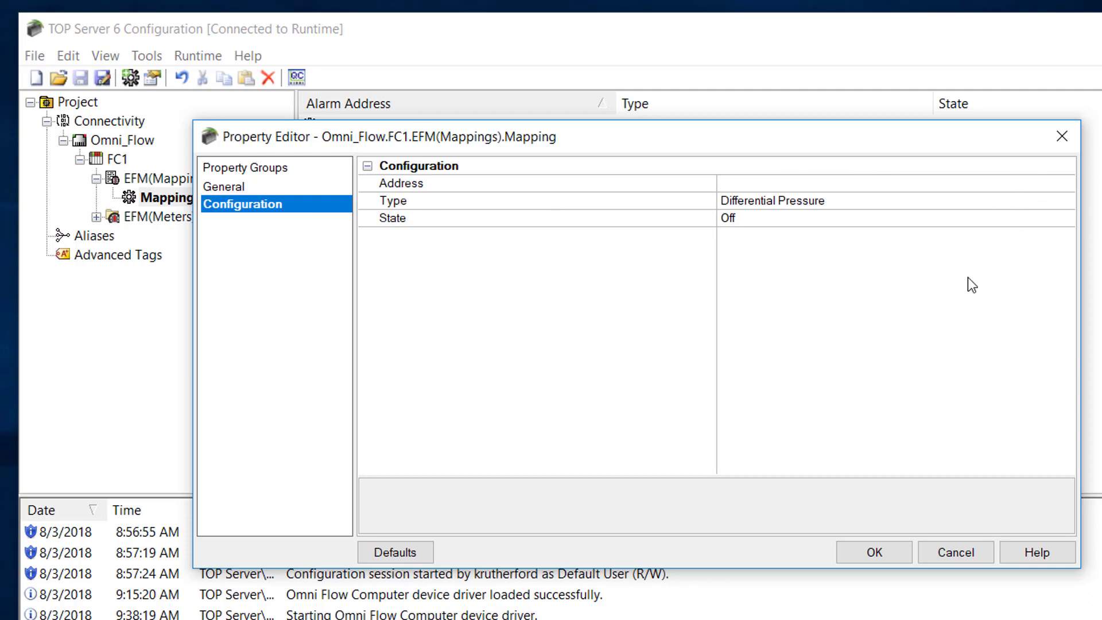
left_click(946, 548)
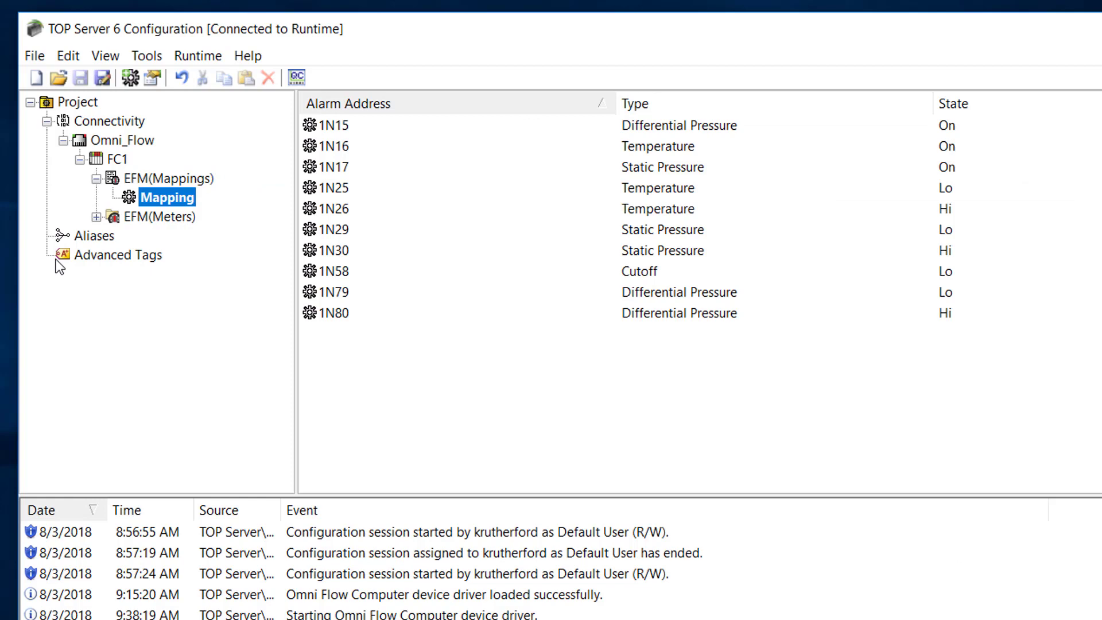
Step: Open the EFM mapping's properties and examine its Hourly History and Daily History attributes, including Flow Time
double_click(156, 195)
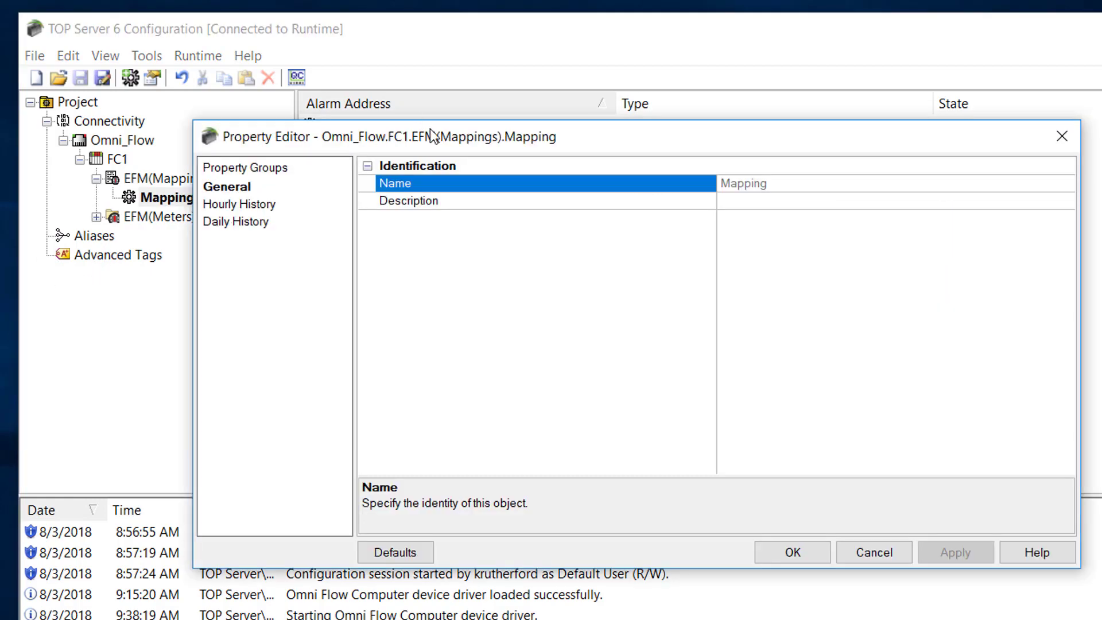
left_click_drag(435, 138, 472, 134)
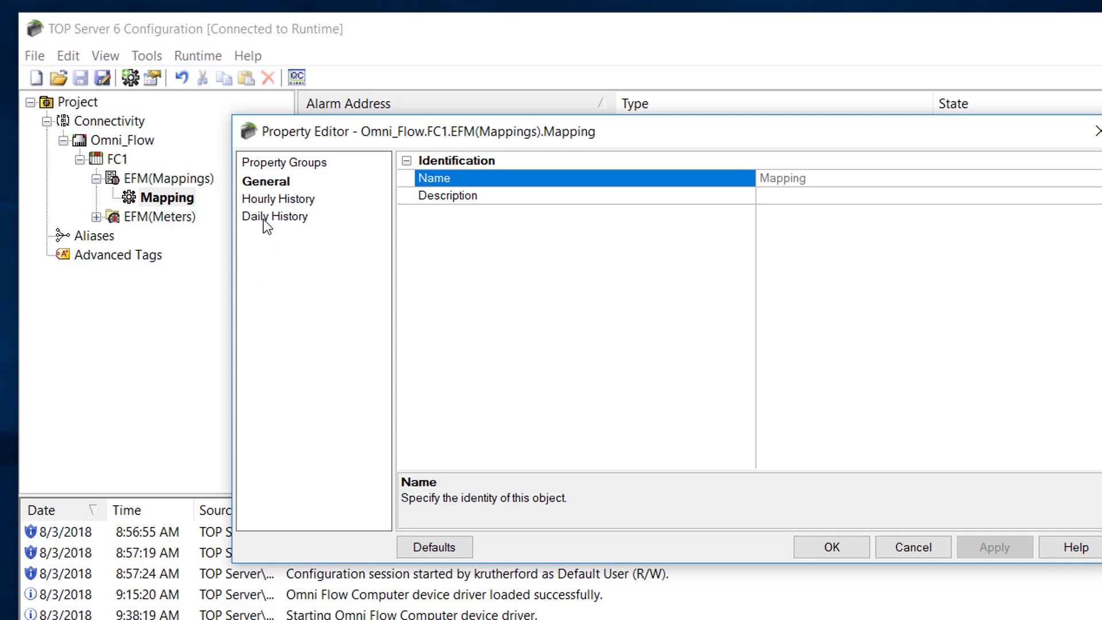
left_click(261, 199)
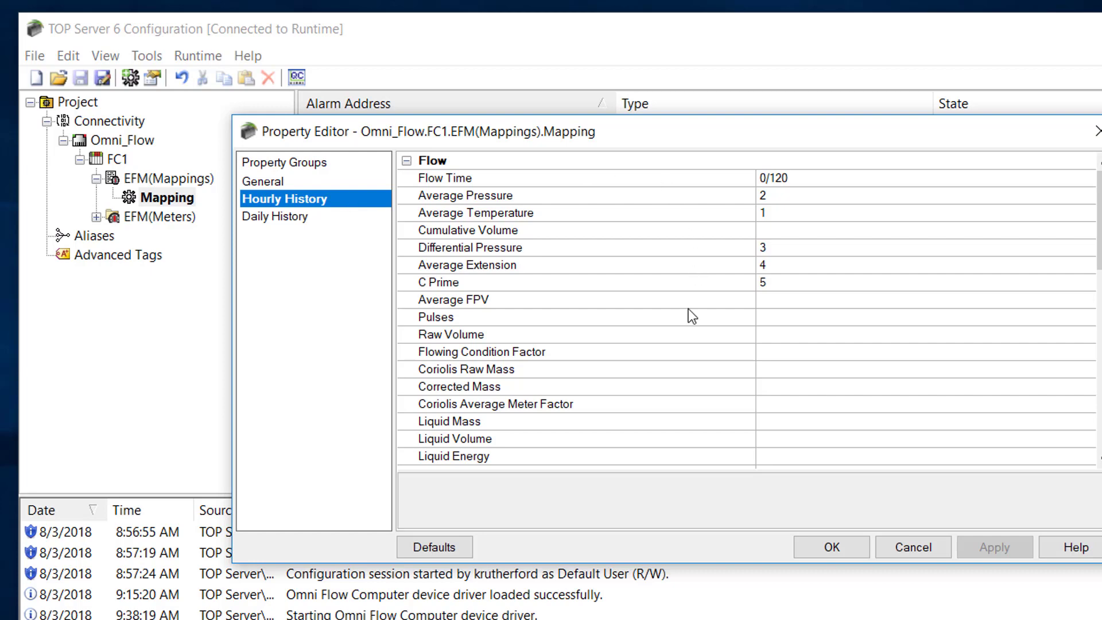
left_click(281, 218)
left_click(294, 200)
left_click(776, 183)
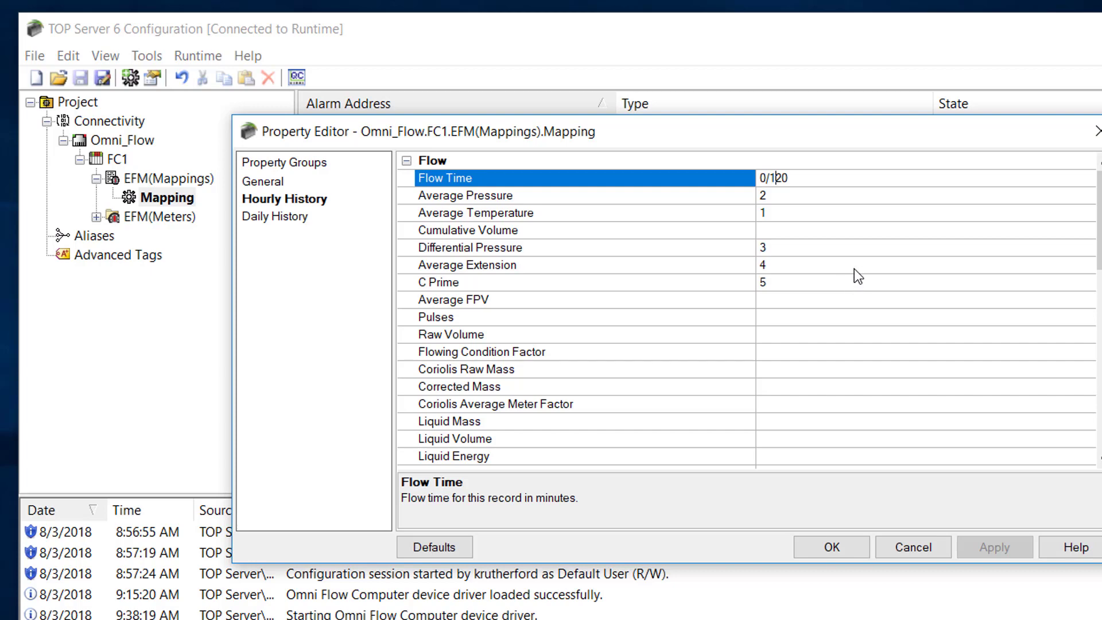
Step: Set the Differential Pressure index in the mapping's Hourly History to S3
left_click(766, 250)
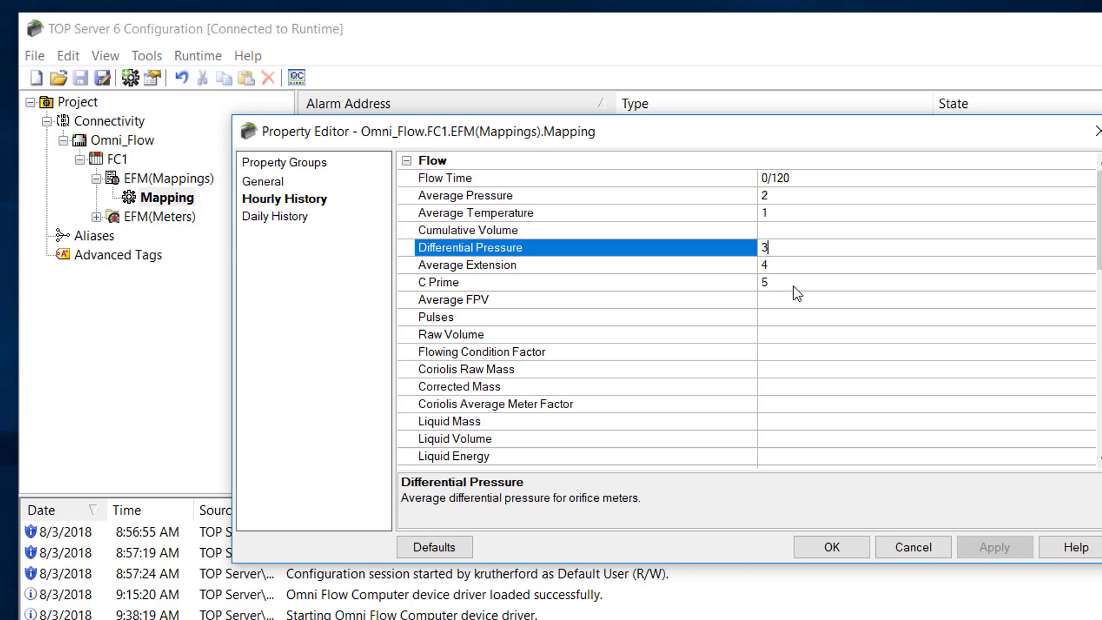
key("Home")
type("S")
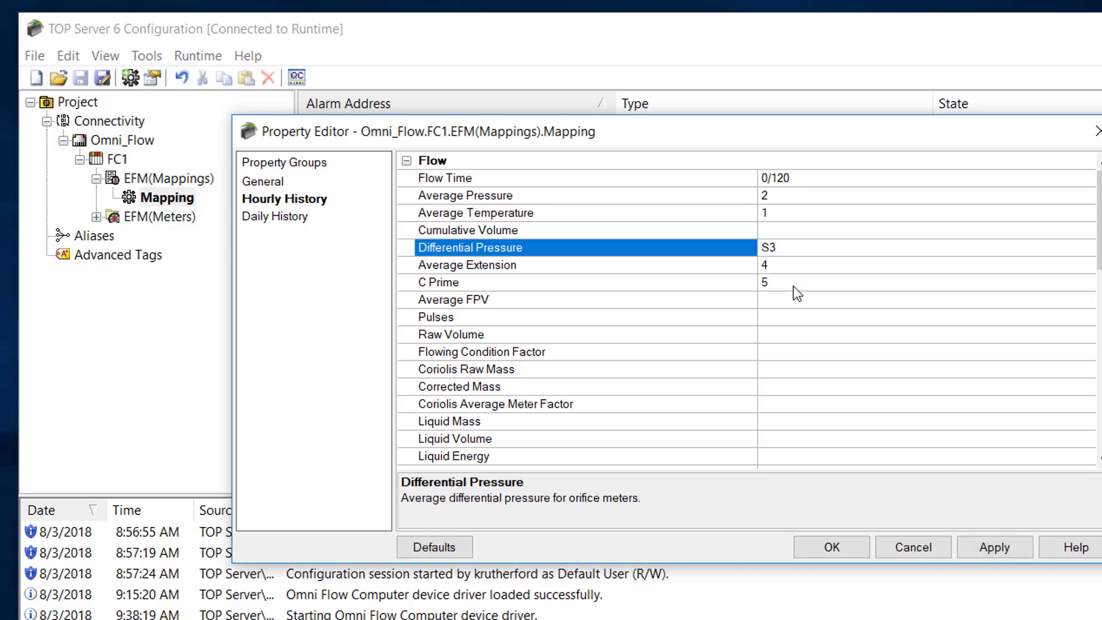
left_click(790, 311)
left_click(791, 248)
Step: Read the driver help on EFM history mapping for gas models, and discard the mapping property changes
left_click(1067, 550)
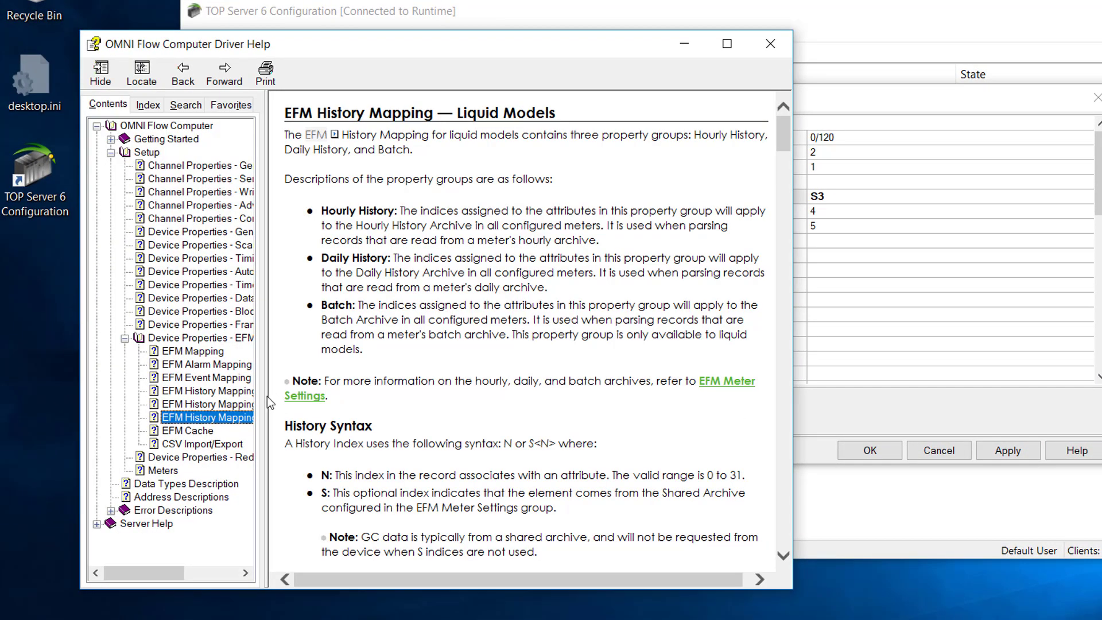
left_click_drag(267, 397, 350, 398)
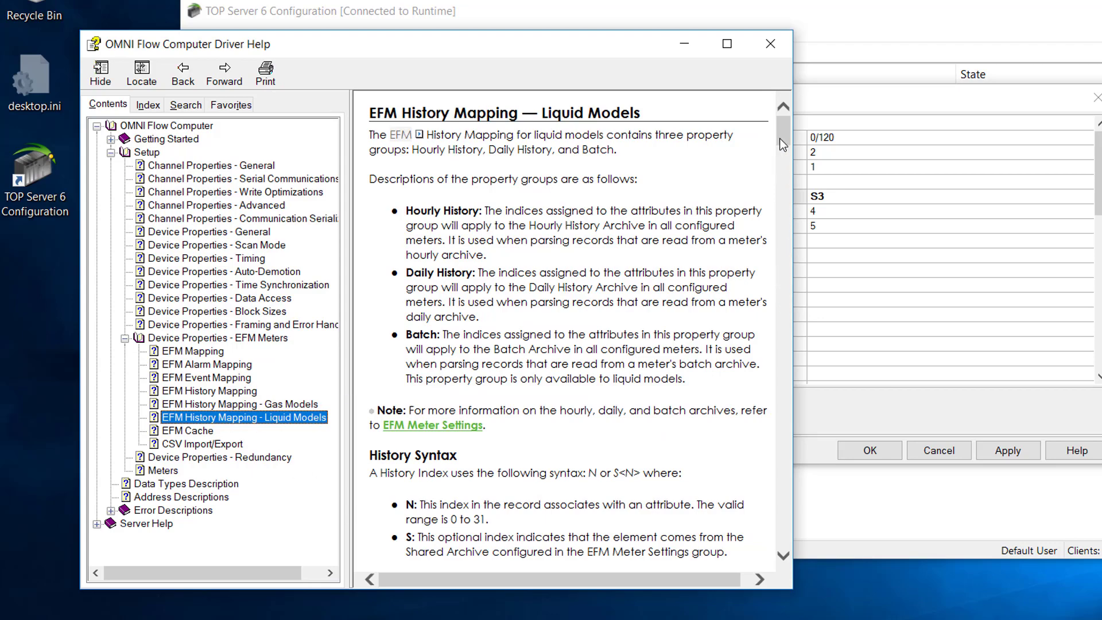
mouse_move(779, 137)
left_mouse_down()
mouse_move(804, 288)
mouse_move(781, 373)
mouse_move(782, 120)
left_mouse_up()
left_click(232, 405)
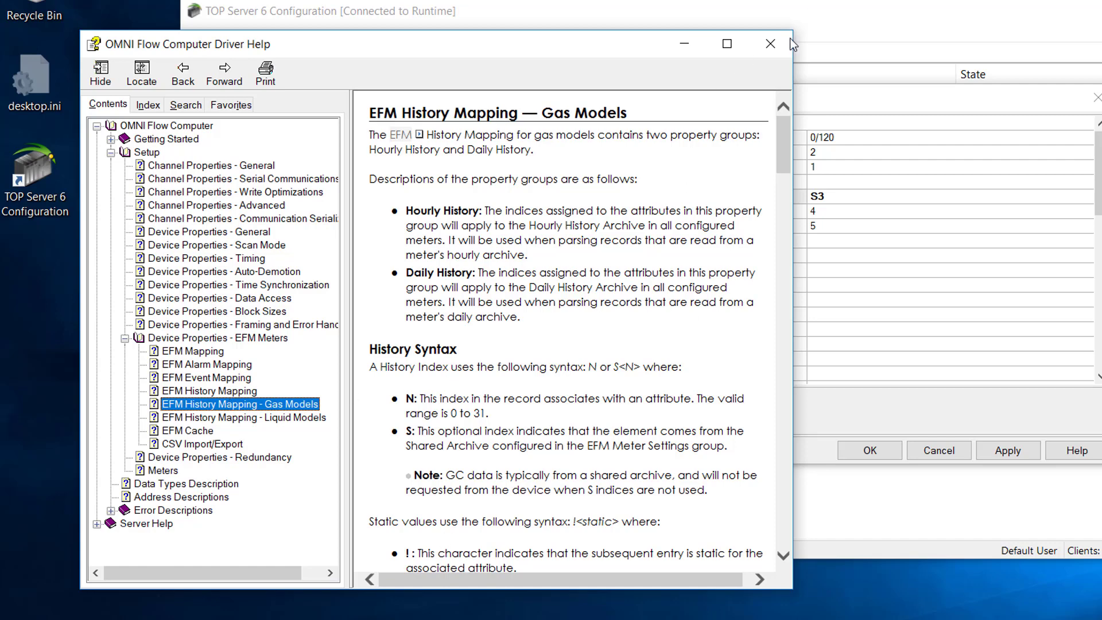
left_click(770, 44)
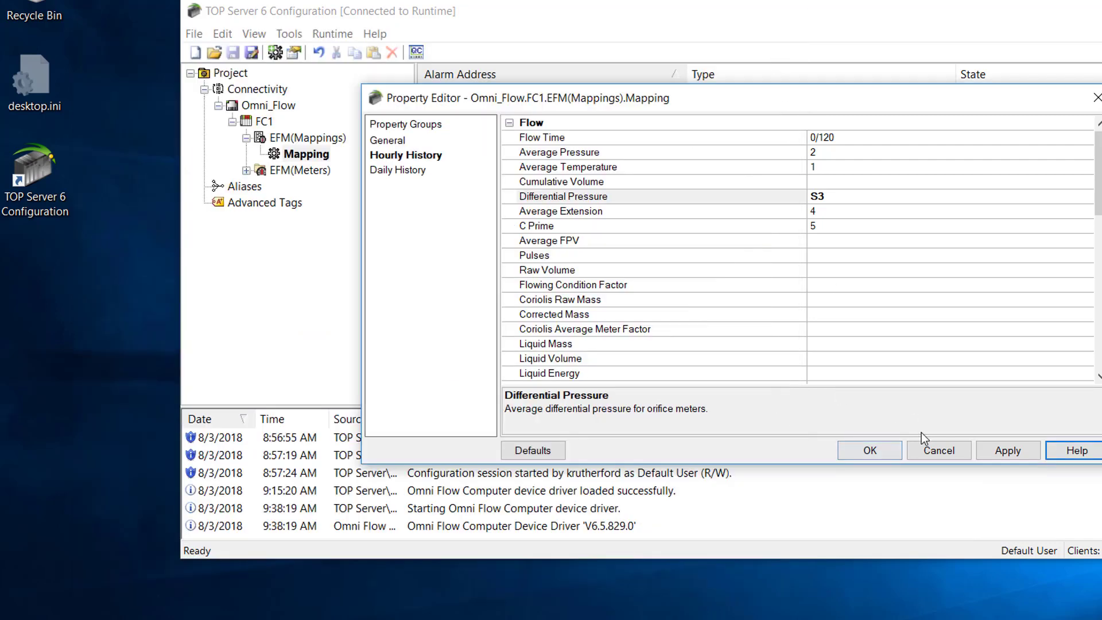
left_click(947, 454)
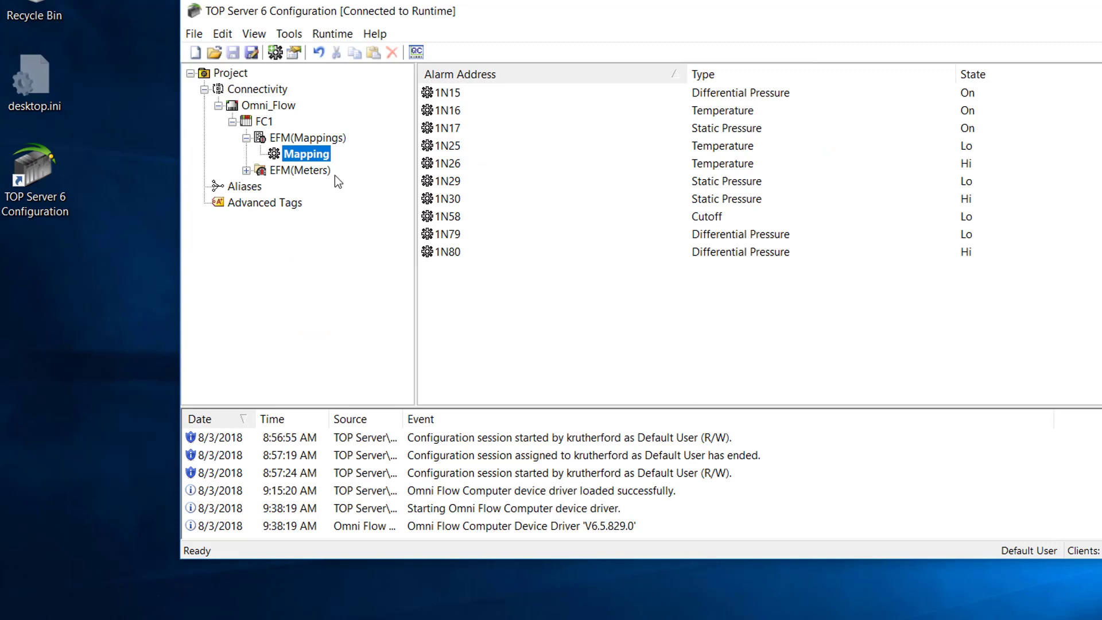
Step: Expand the EFM meters of FC1, open Meter_1's properties and examine its Name, Description and Driver
left_click(300, 171)
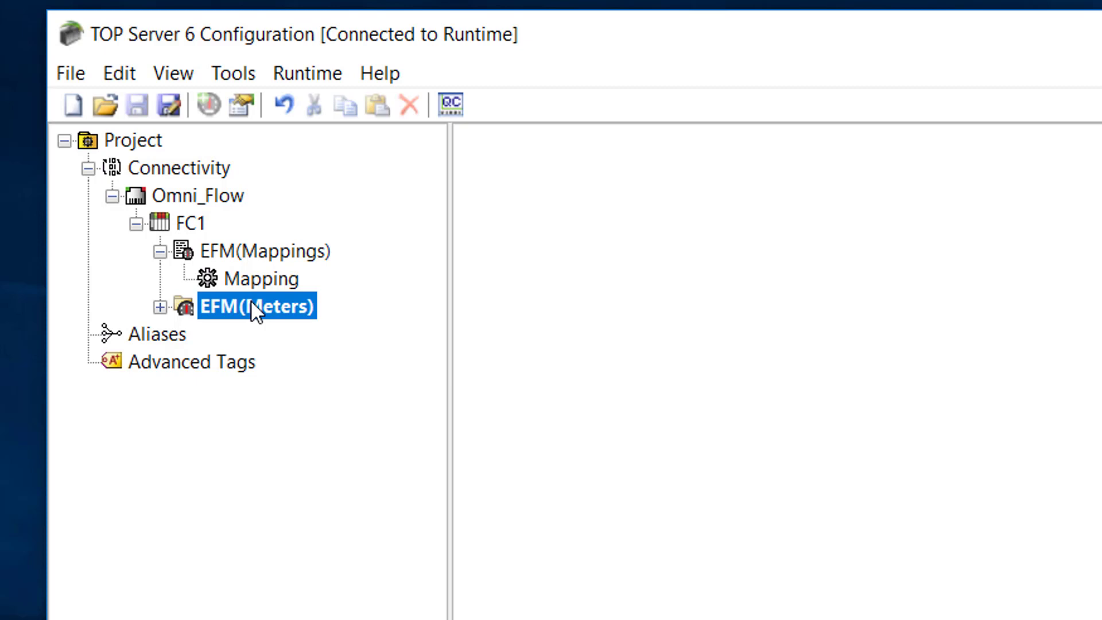
left_click(160, 307)
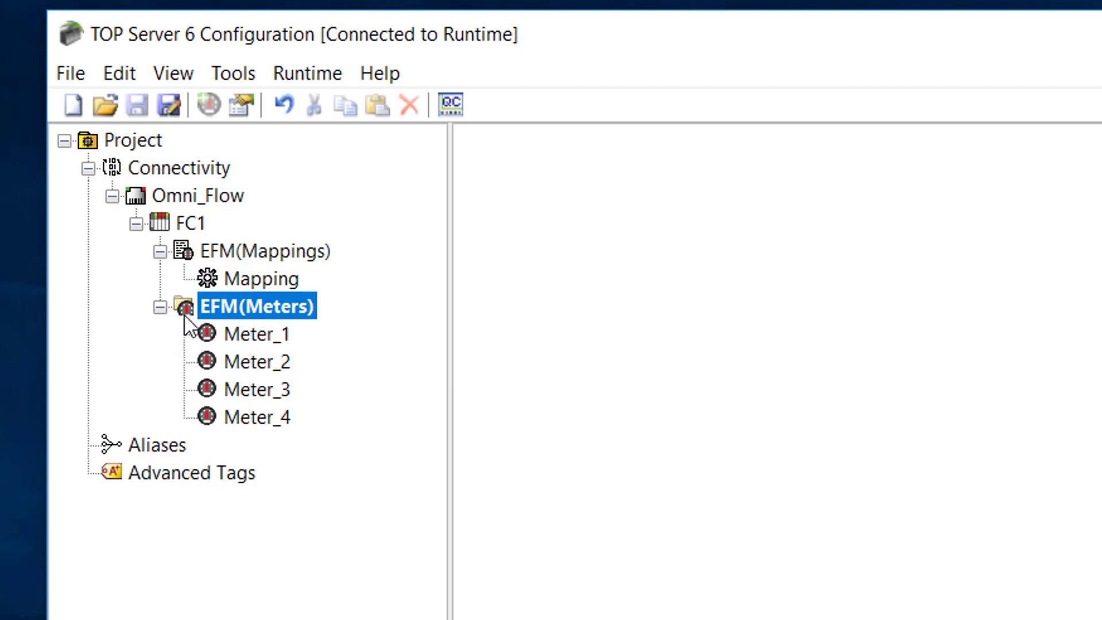
double_click(264, 340)
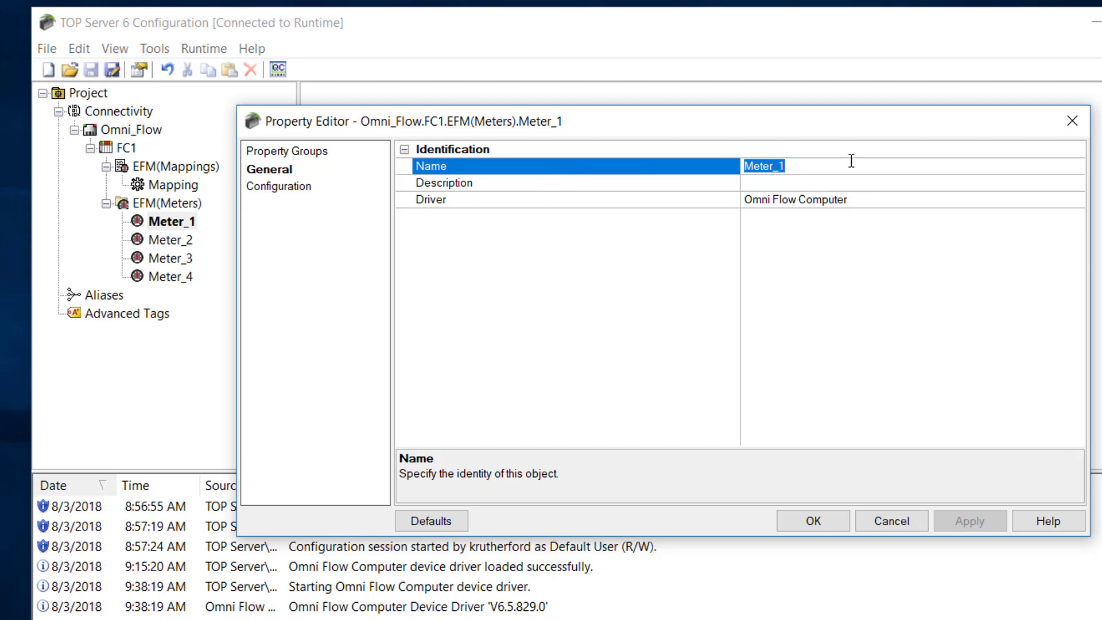
left_click(674, 195)
left_click(661, 186)
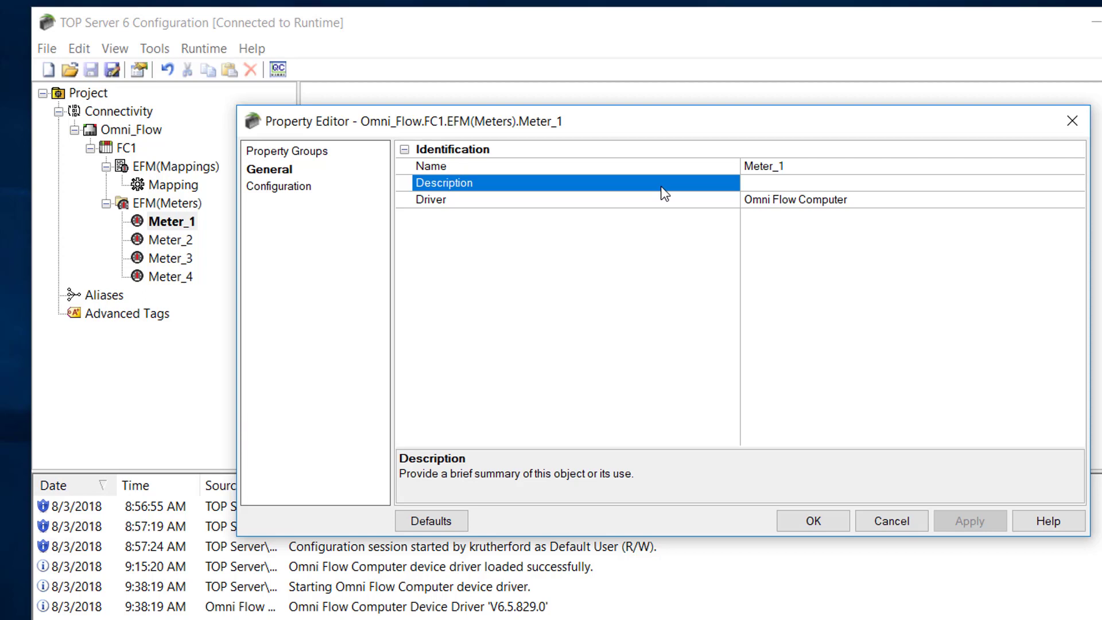
left_click(661, 208)
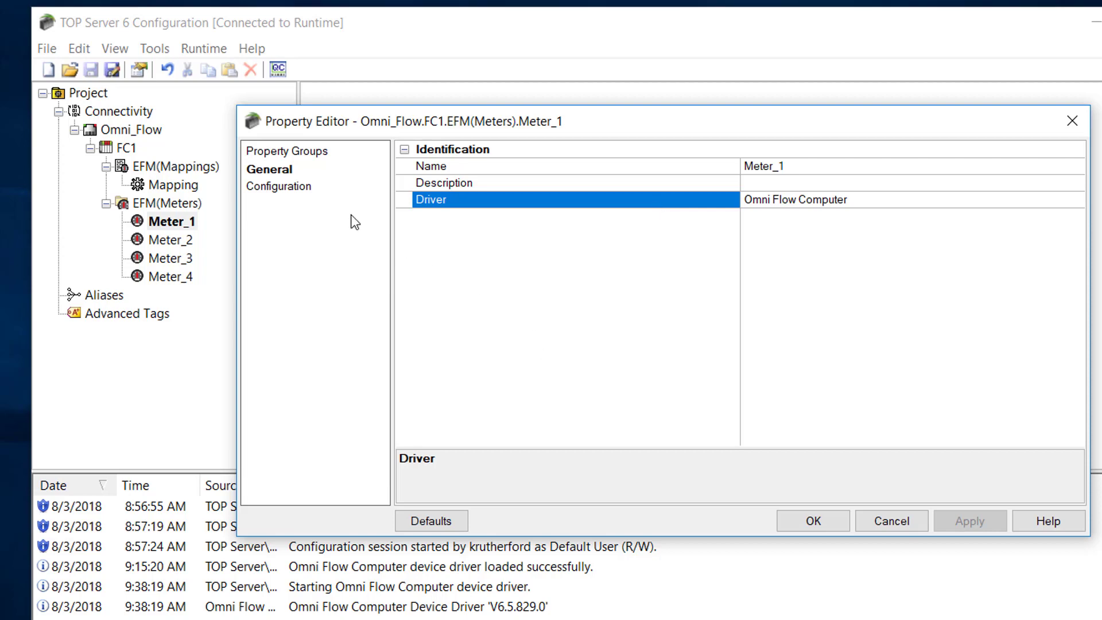
Step: Examine Meter_1's Hourly Archive Number and Daily Archive Number descriptions, and close its properties without changes
left_click(292, 189)
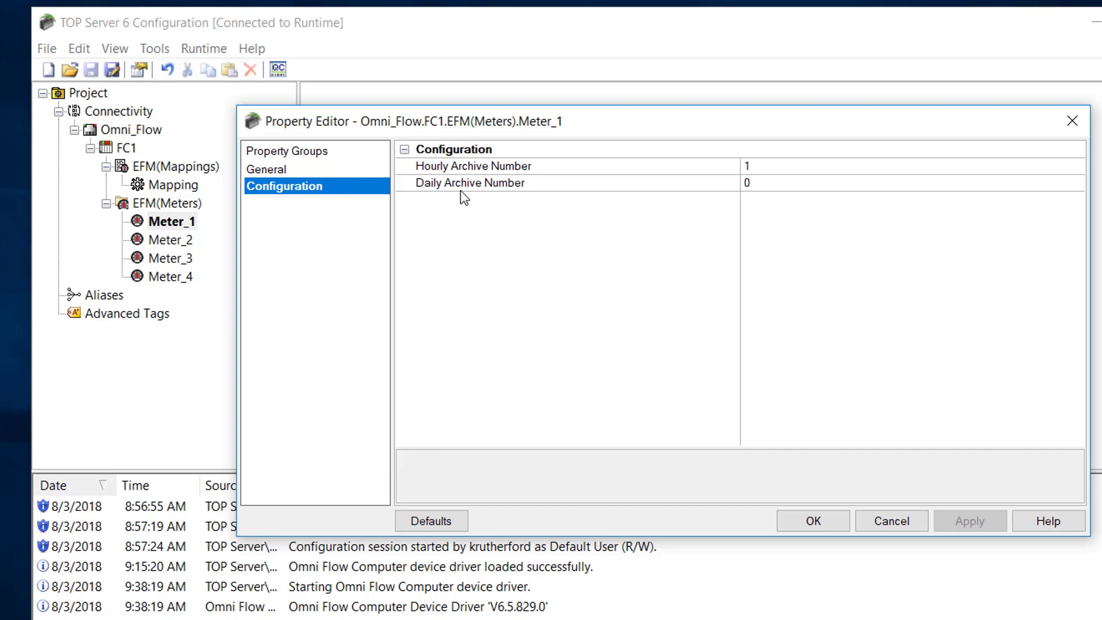
left_click(281, 174)
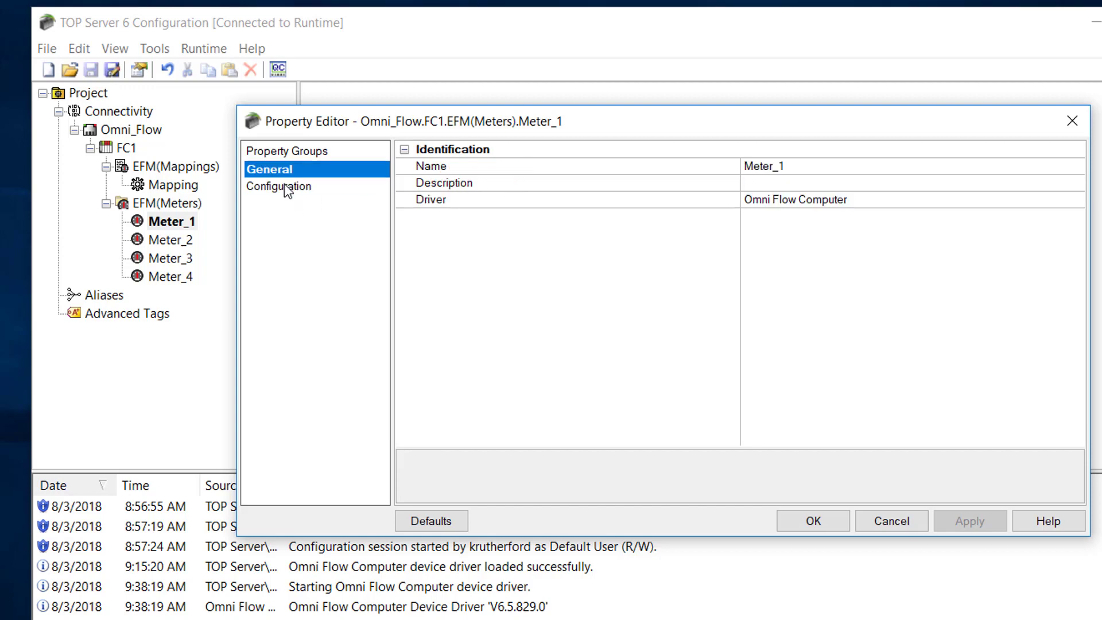
left_click(284, 183)
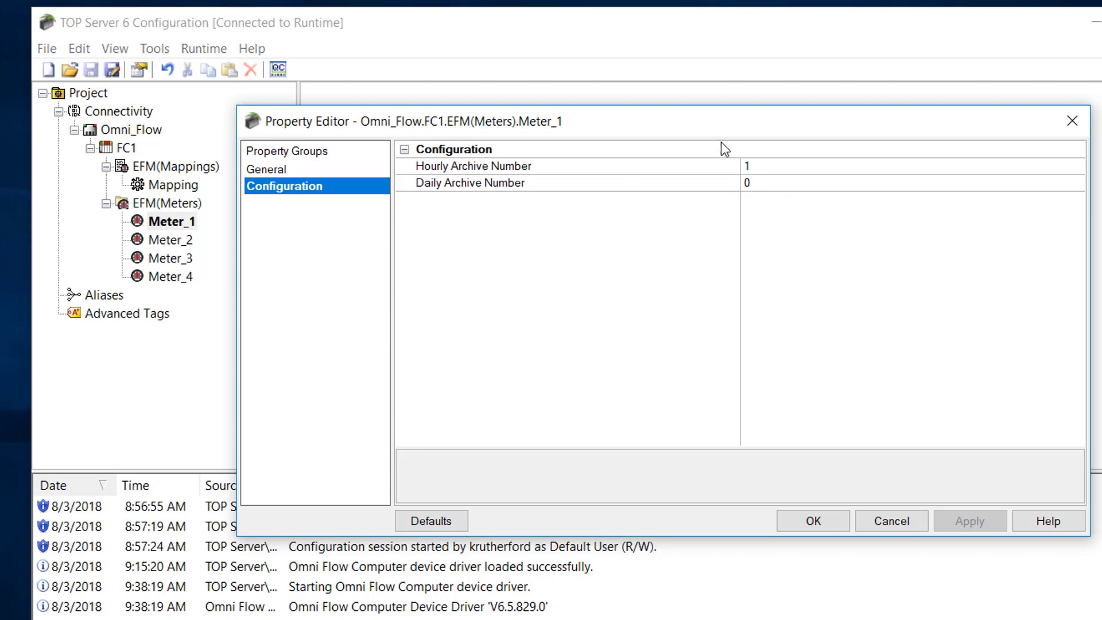
left_click(498, 170)
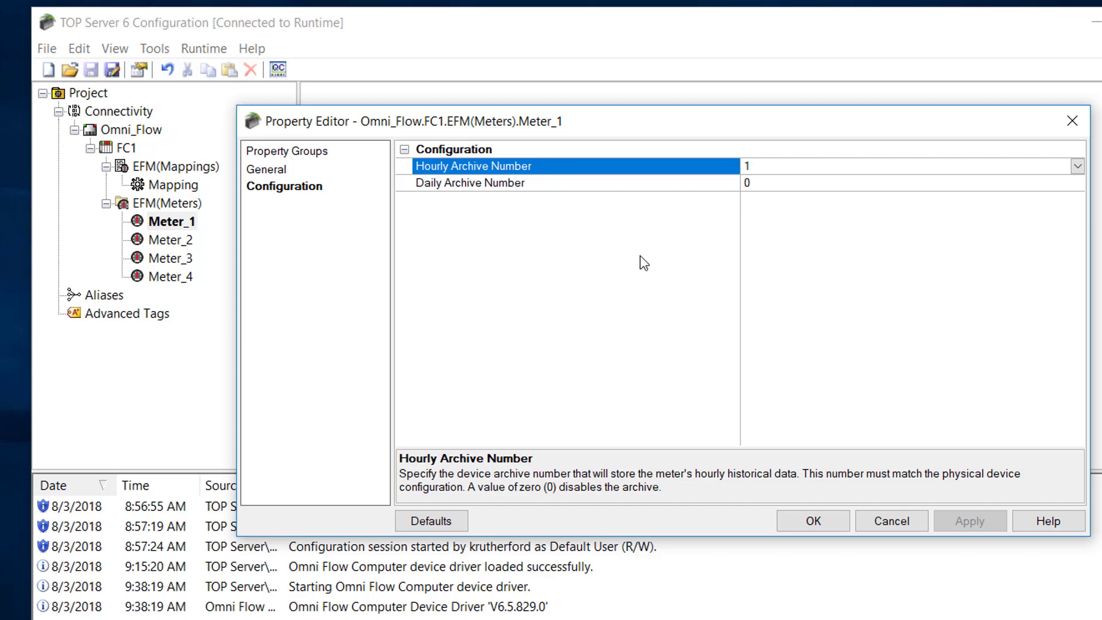
left_click(538, 188)
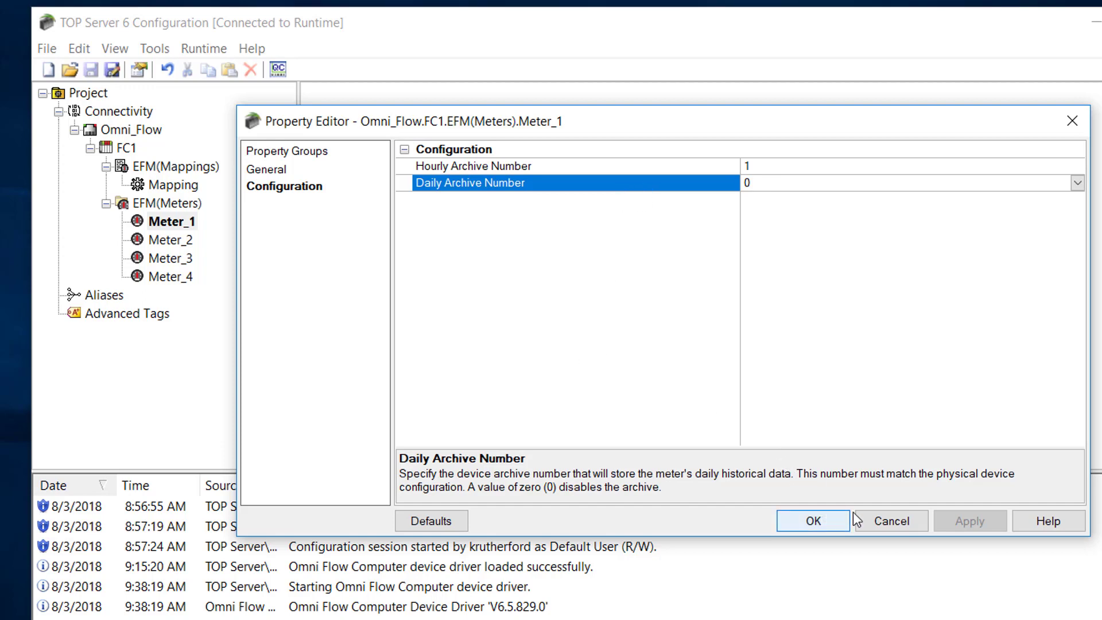
left_click(868, 520)
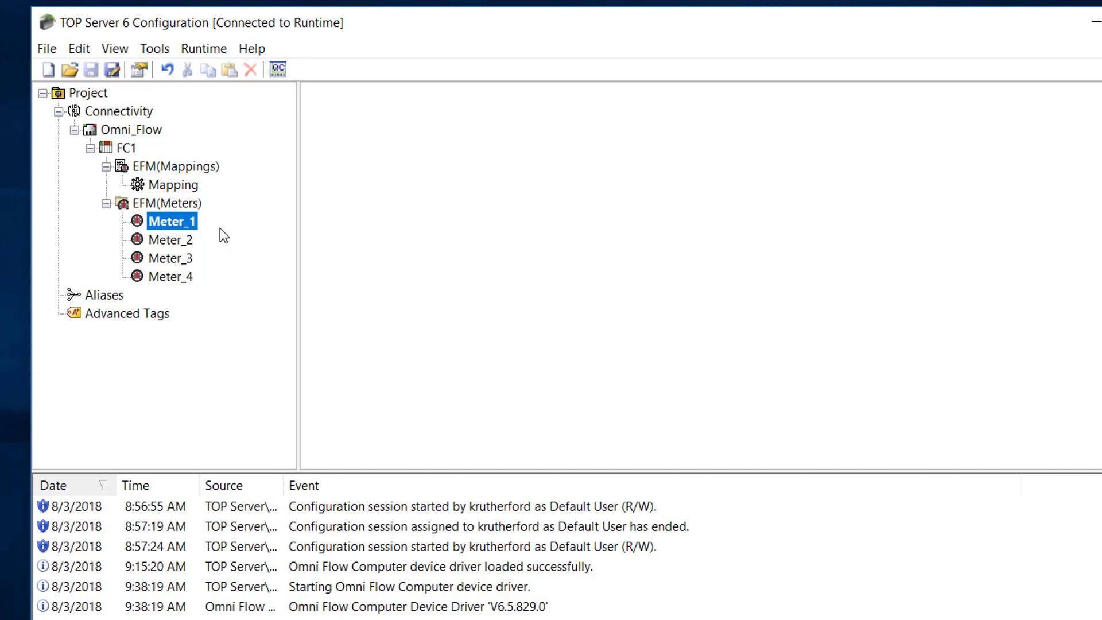
Step: Review the archive number configuration of Meter_2, Meter_3 and Meter_4 in turn, closing each without changes
double_click(167, 239)
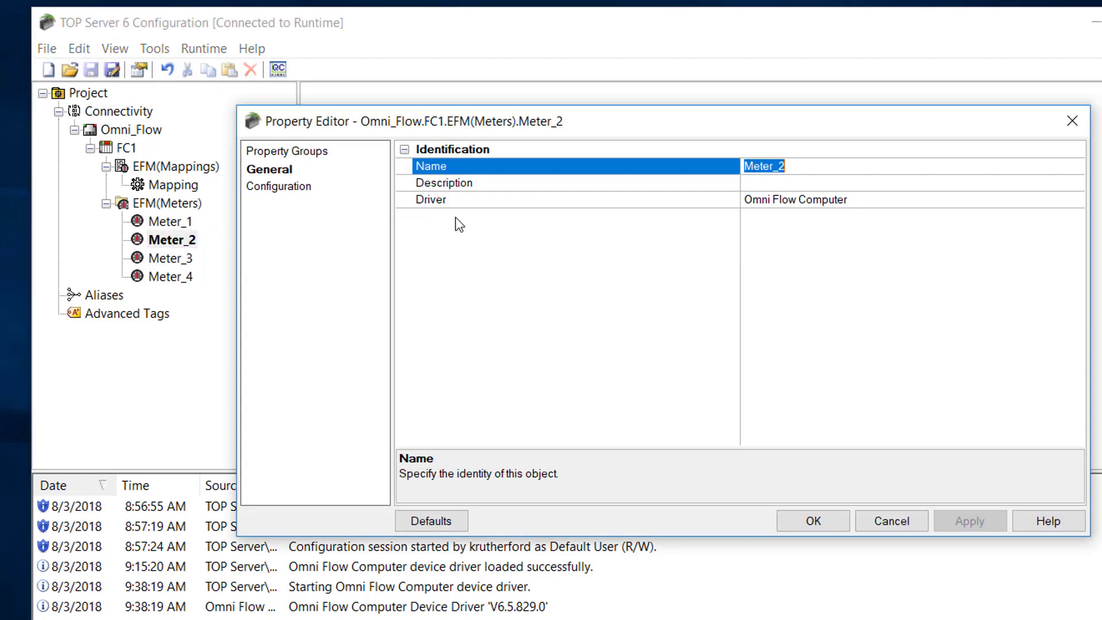
left_click(287, 189)
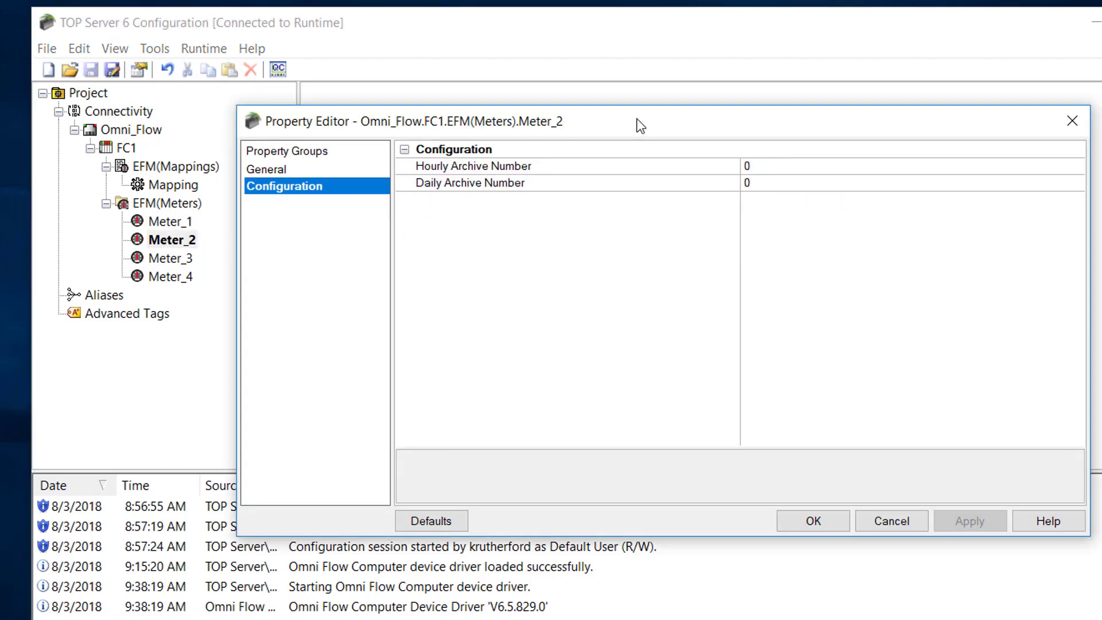
left_click(896, 529)
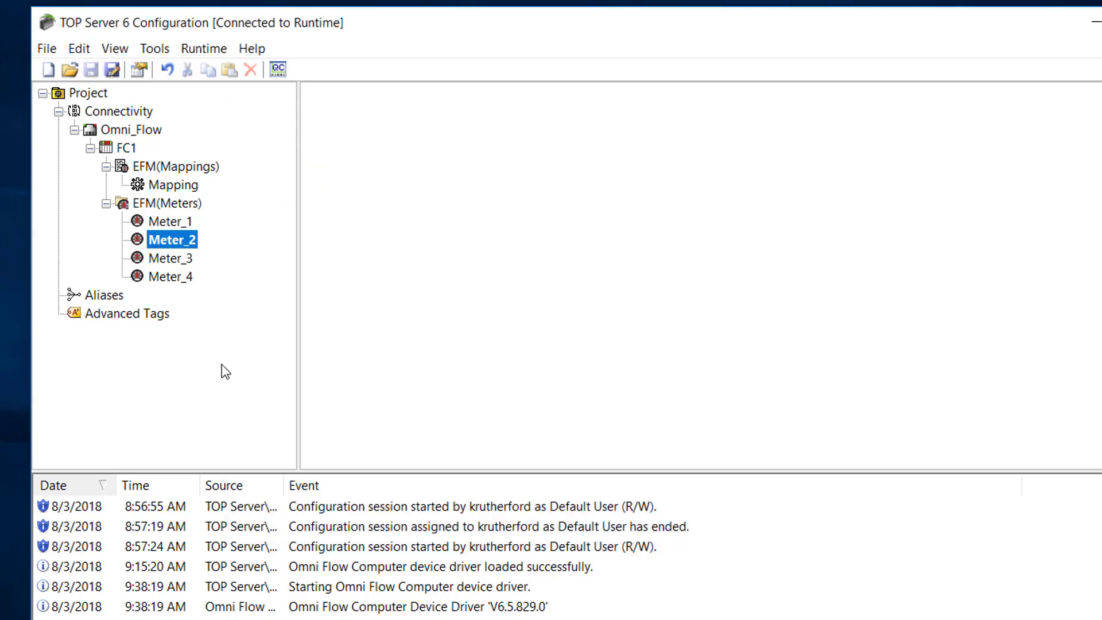
double_click(184, 260)
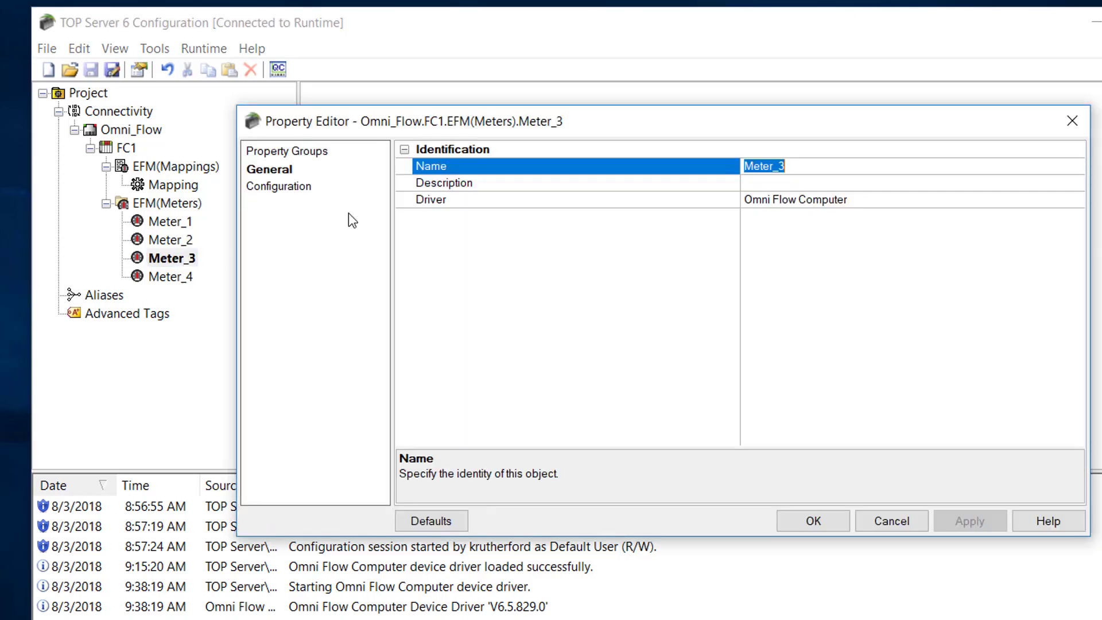
left_click(266, 186)
left_click(889, 520)
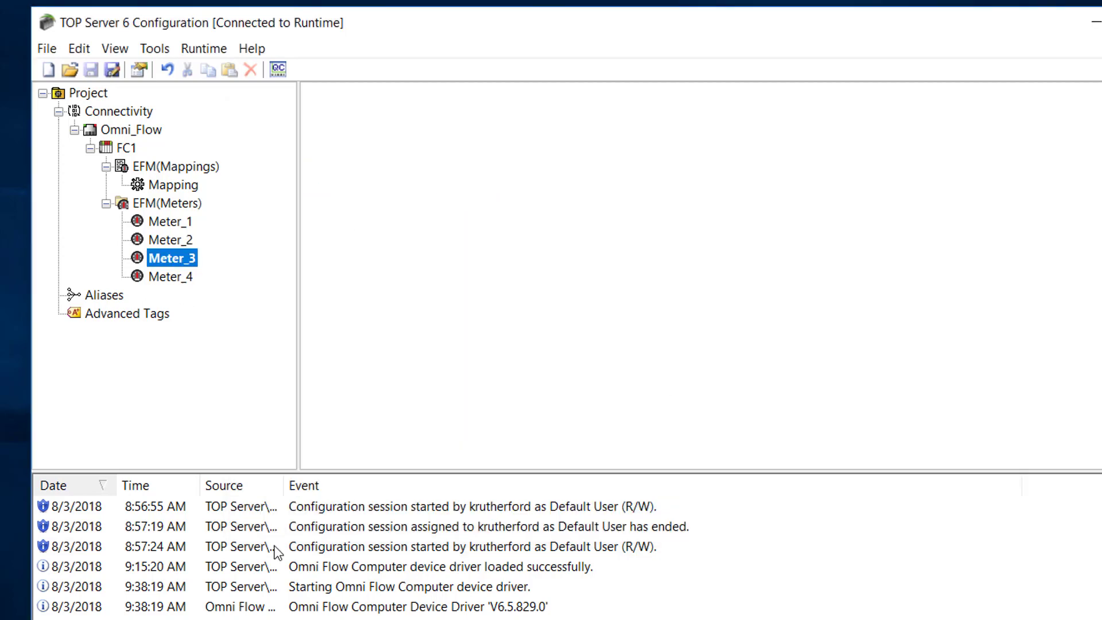
double_click(172, 277)
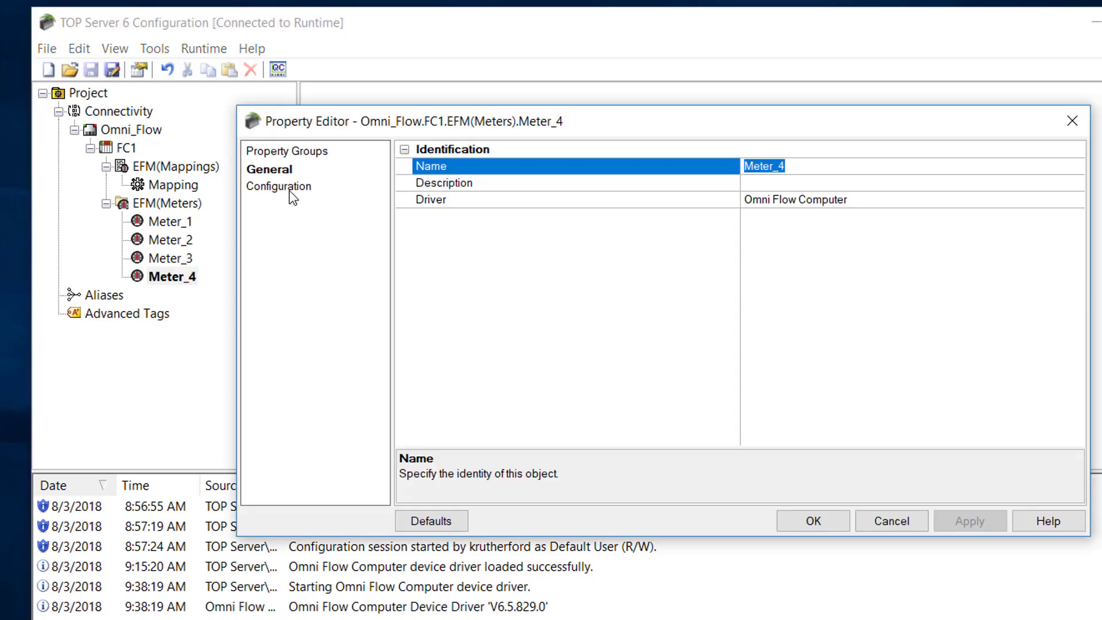
left_click(289, 189)
left_click(889, 519)
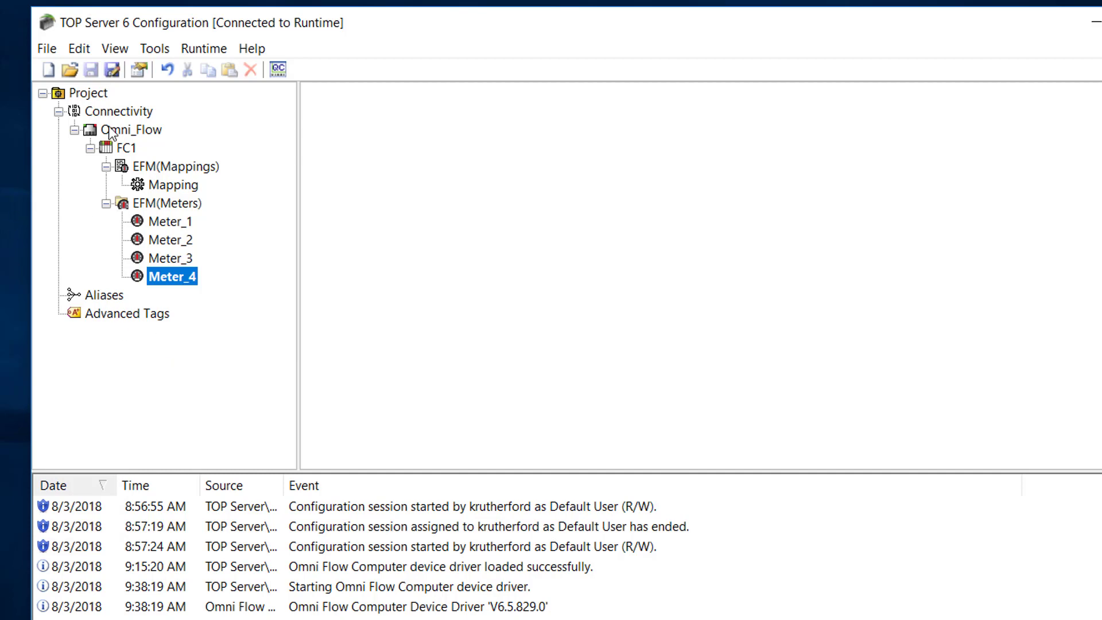
Step: Start a new static tag under the FC1 device and display the hints for its Address property
left_click(125, 149)
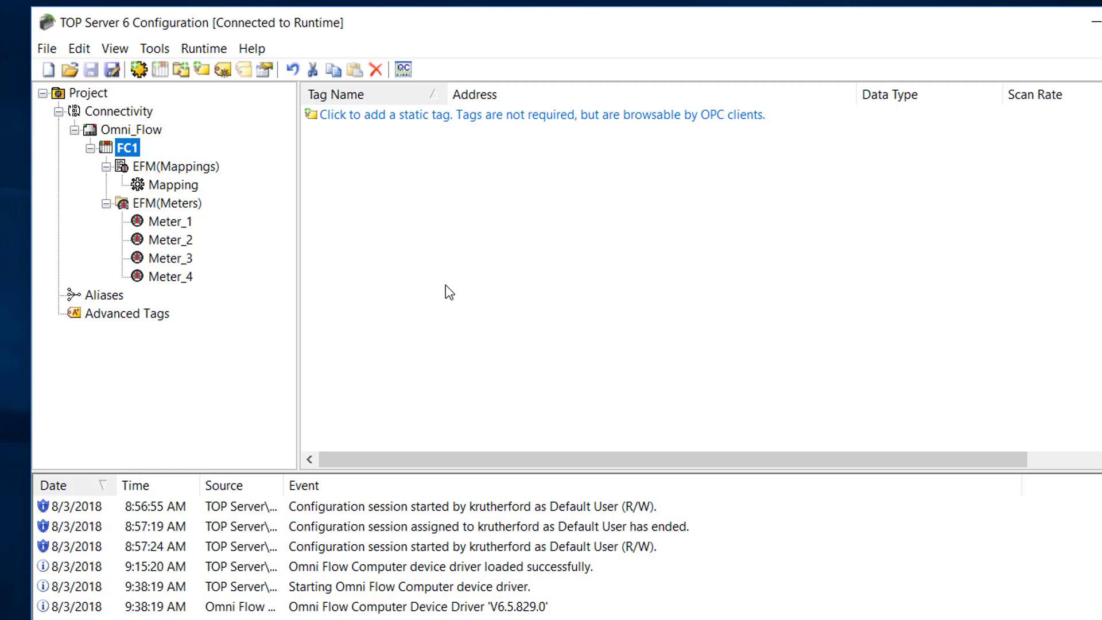
left_click(373, 118)
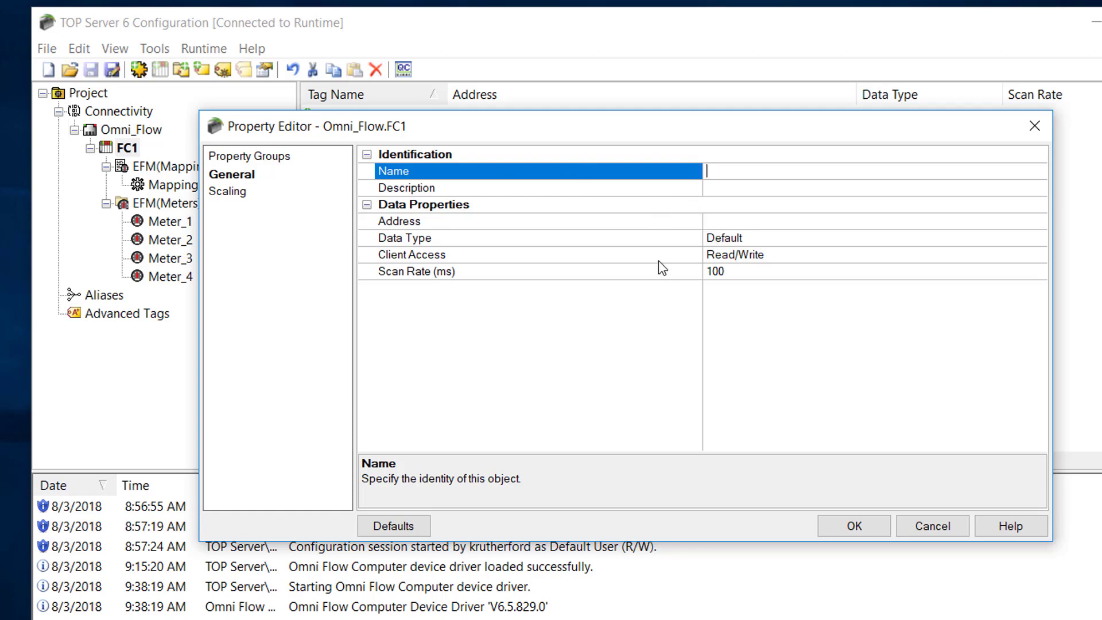
left_click(789, 222)
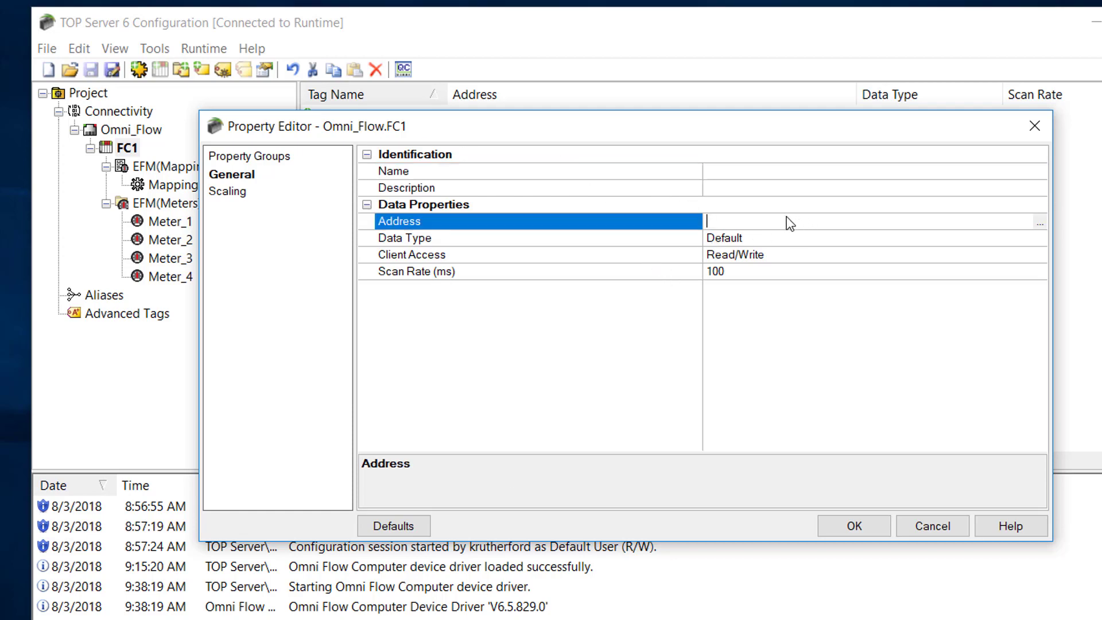
left_click(1037, 224)
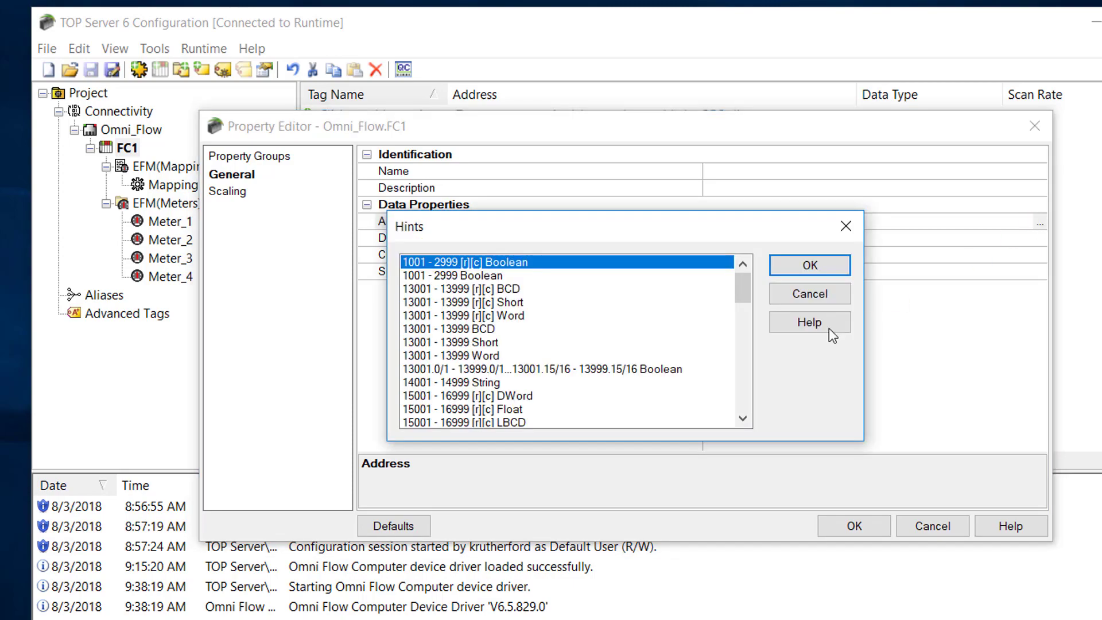
Step: Open the driver help on Address Descriptions from the hints, widen its window and read through the address tables
left_click(810, 324)
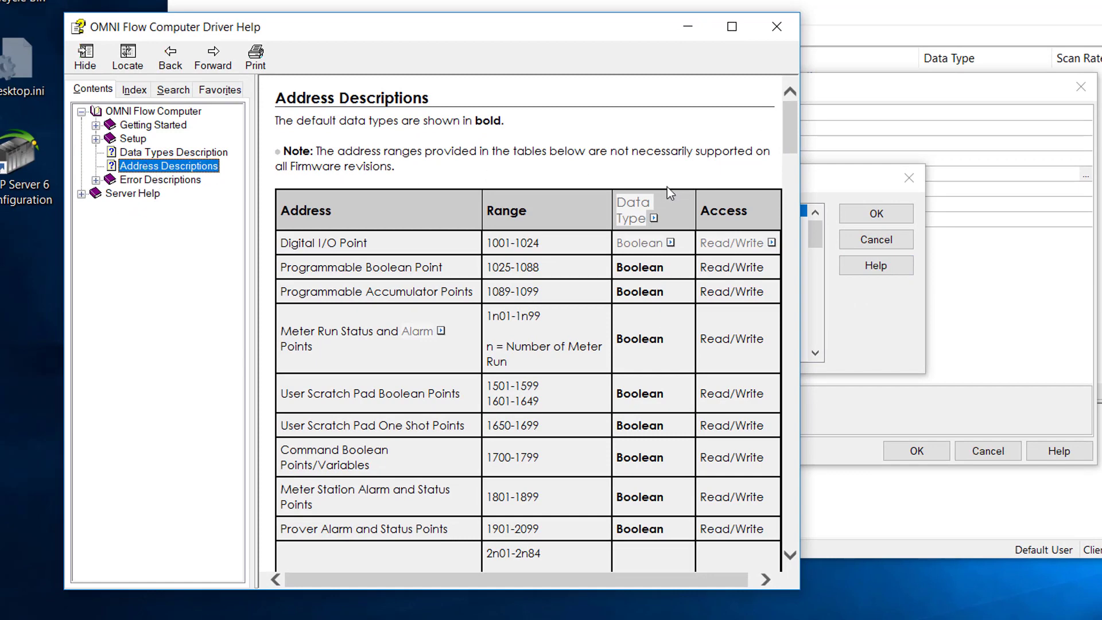
left_click_drag(800, 192, 1101, 195)
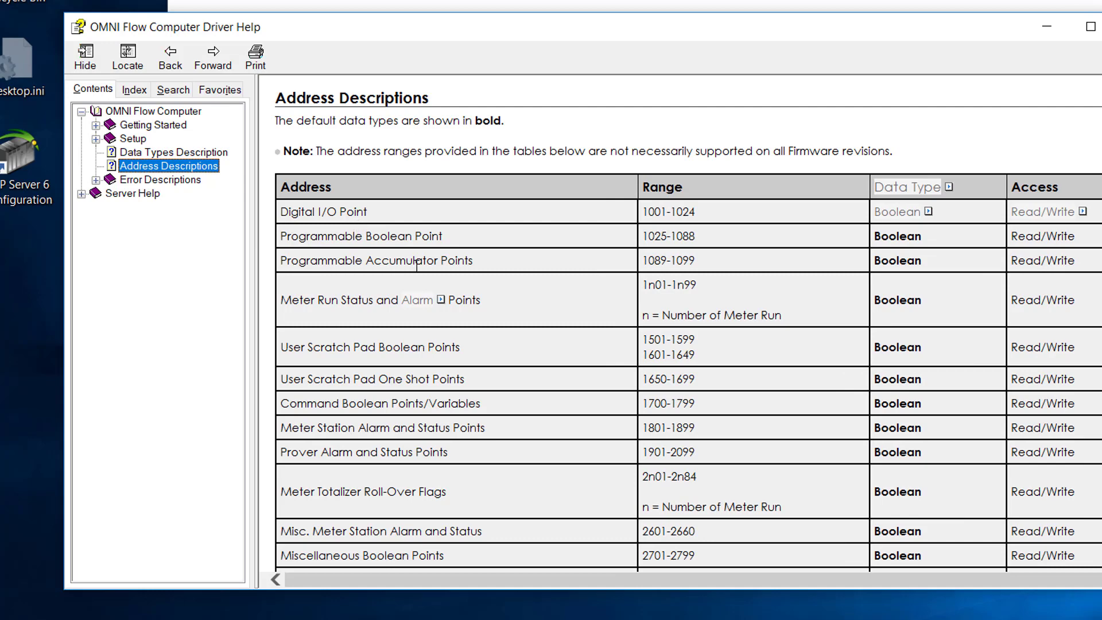
scroll(416, 264, "down", 6)
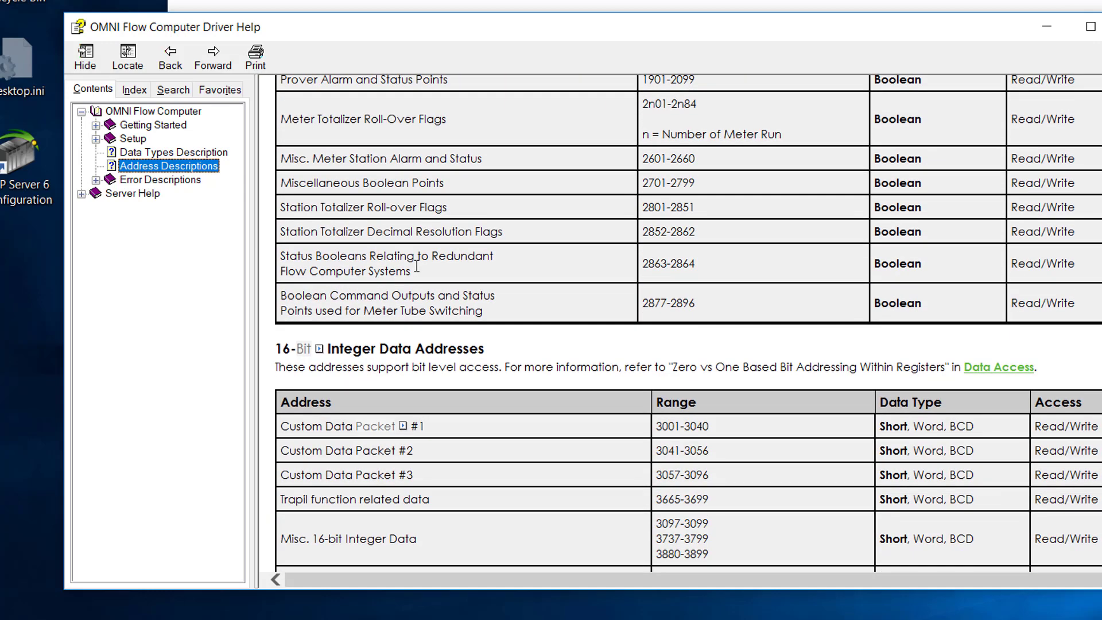
scroll(416, 267, "up", 6)
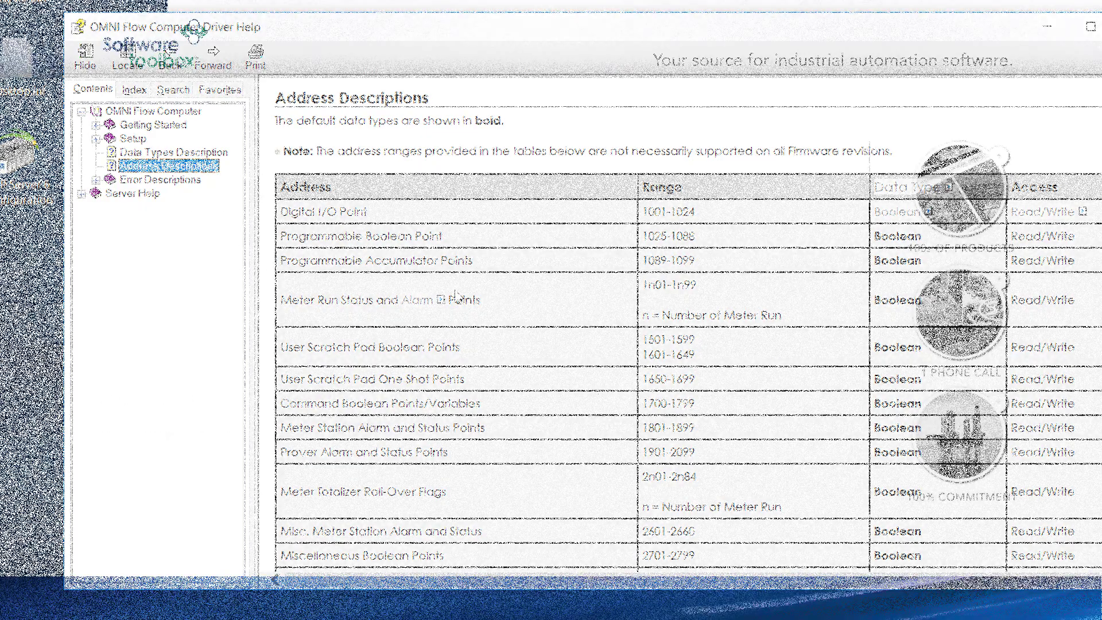